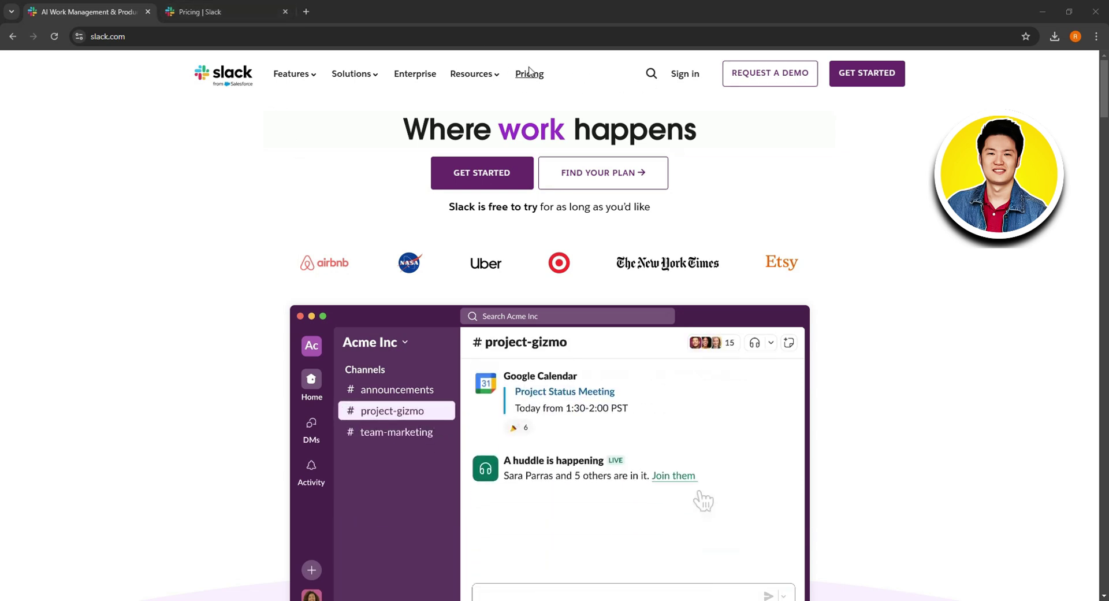
- Switch to the Slack pricing tab and scroll through the Free, Pro, Business+ and Enterprise Grid plans
{"action": "left_click", "coordinate": [242, 12]}
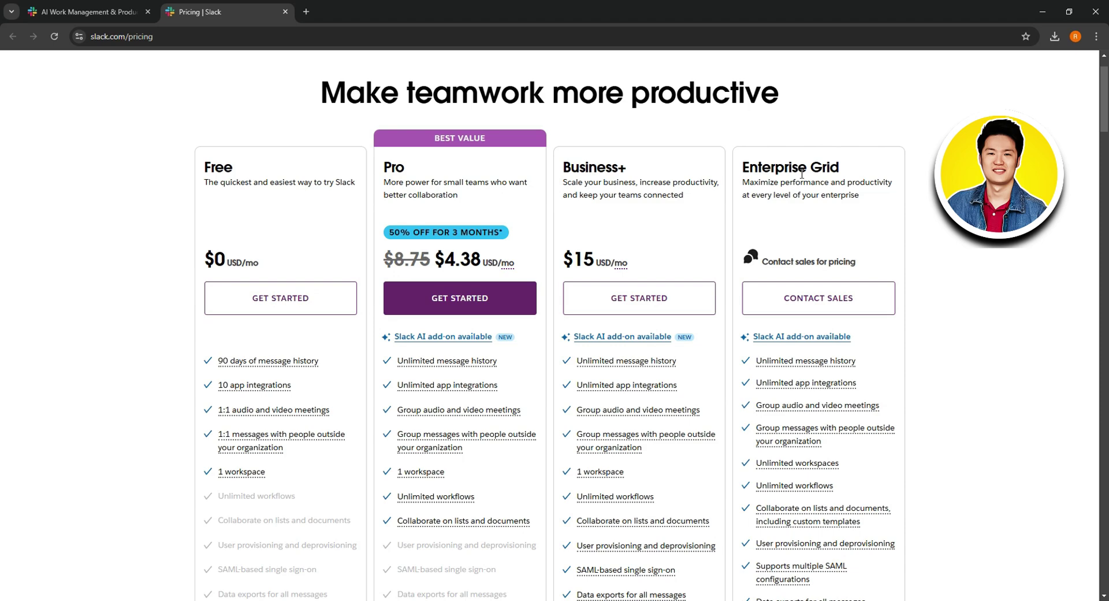
{"action": "scroll", "coordinate": [635, 243], "scroll_direction": "down", "scroll_amount": 1}
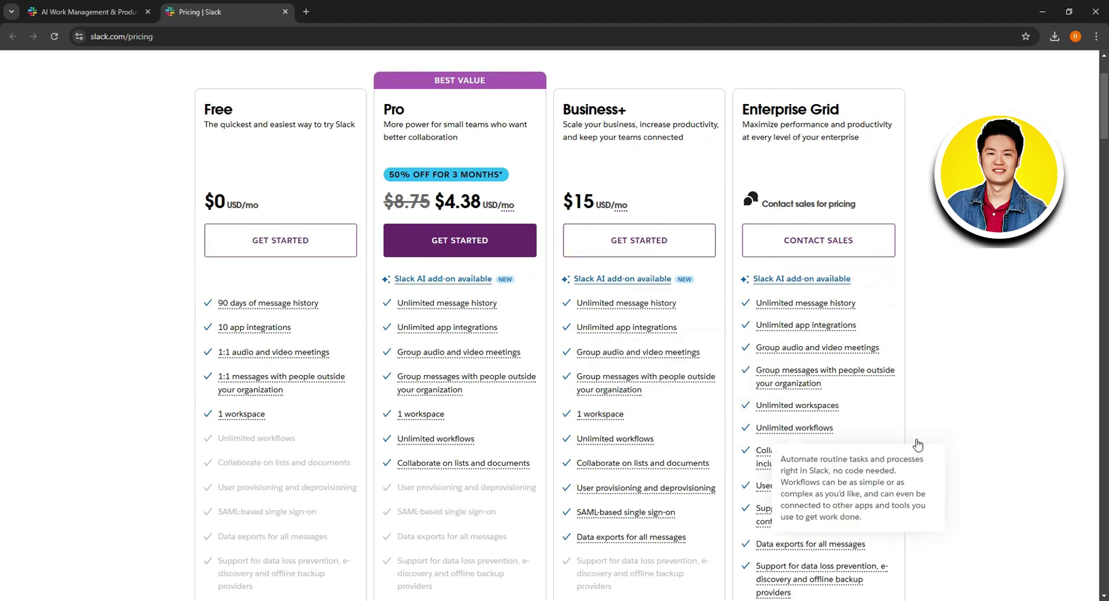
{"action": "scroll", "coordinate": [933, 482], "scroll_direction": "down", "scroll_amount": 2}
{"action": "scroll", "coordinate": [938, 487], "scroll_direction": "up", "scroll_amount": 4}
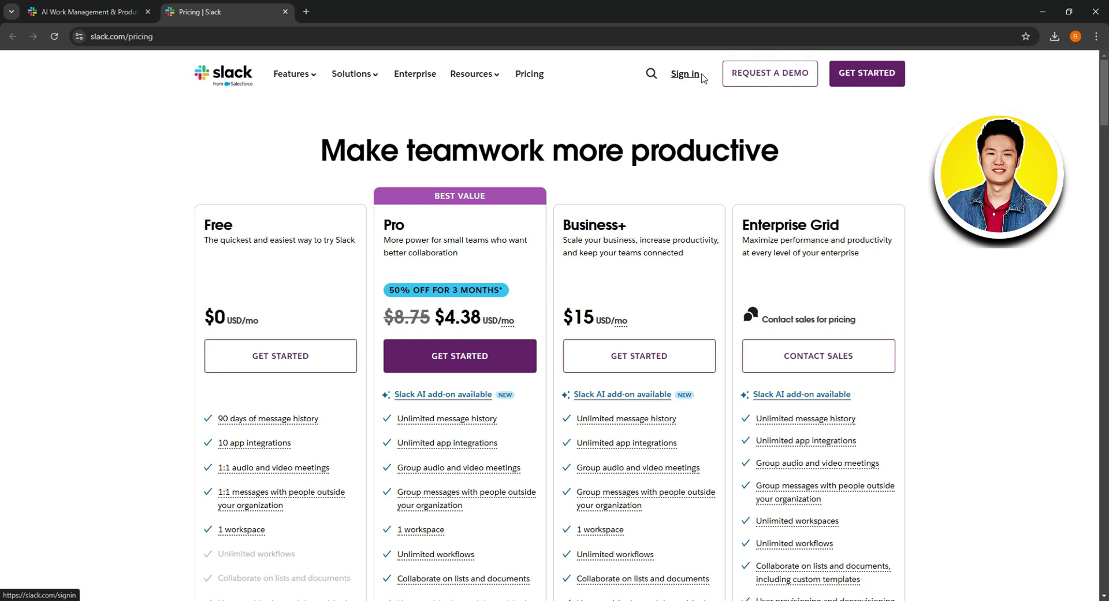
- Sign up for Slack with a Google account and start creating a new workspace
{"action": "left_click", "coordinate": [863, 76]}
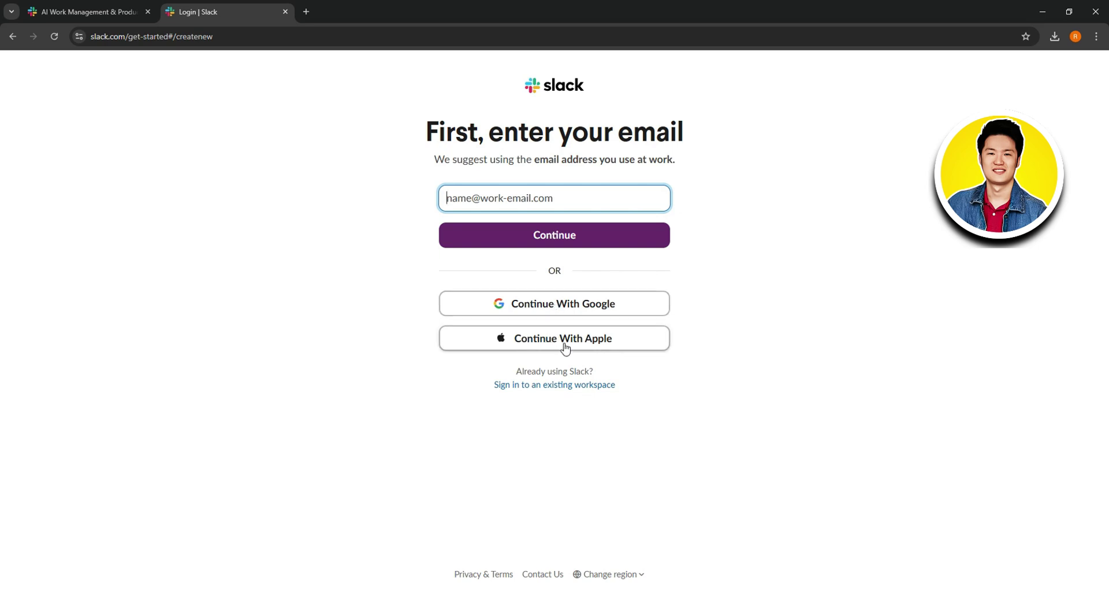
{"action": "left_click", "coordinate": [579, 307]}
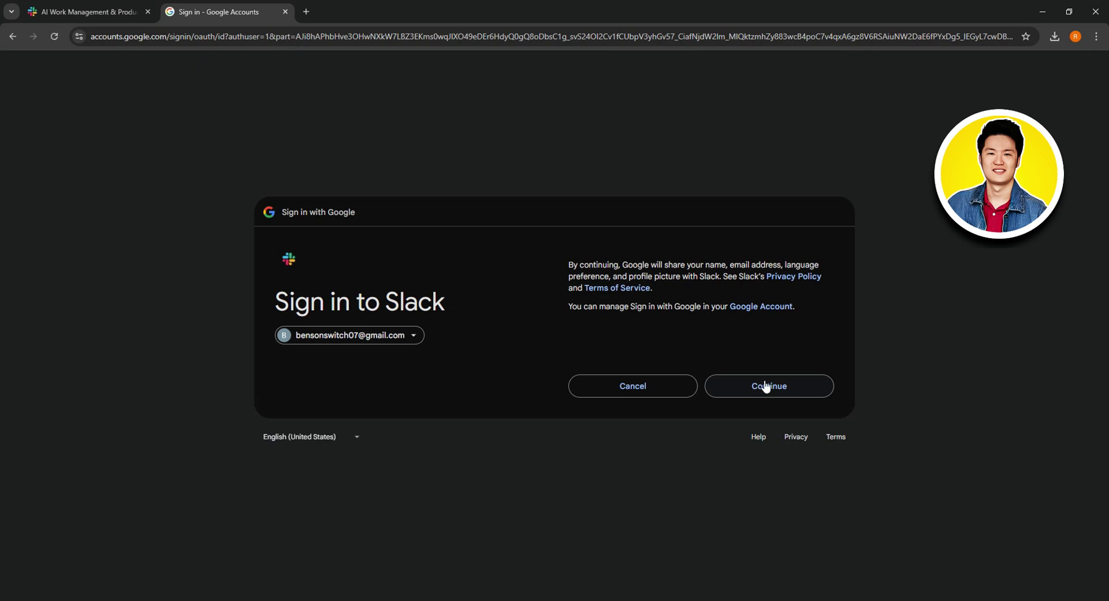
{"action": "left_click", "coordinate": [765, 386]}
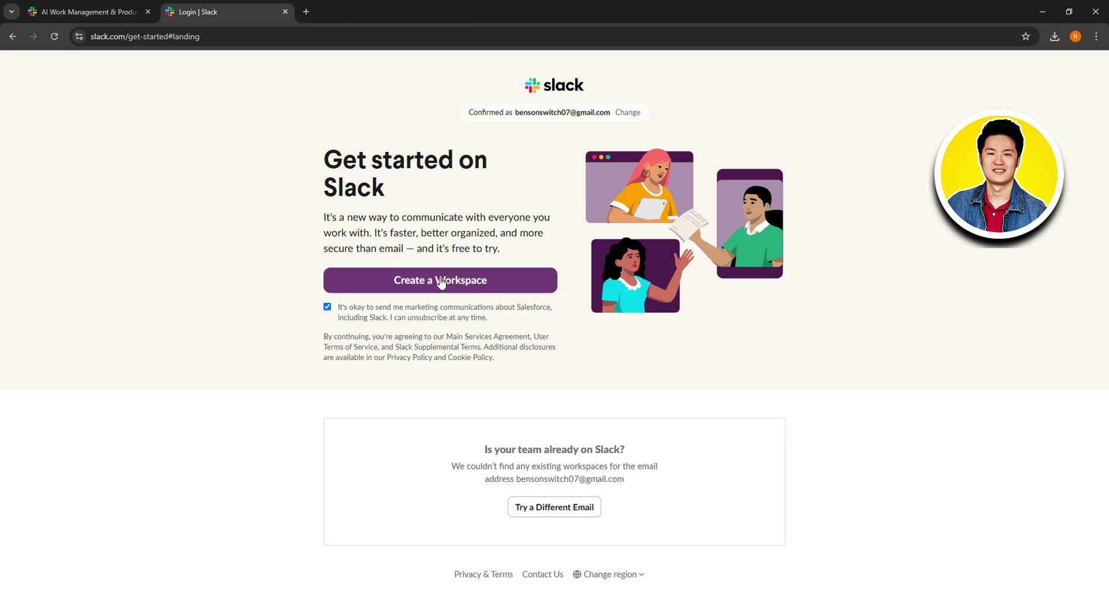
{"action": "double_click", "coordinate": [440, 281]}
{"action": "left_click", "coordinate": [879, 303]}
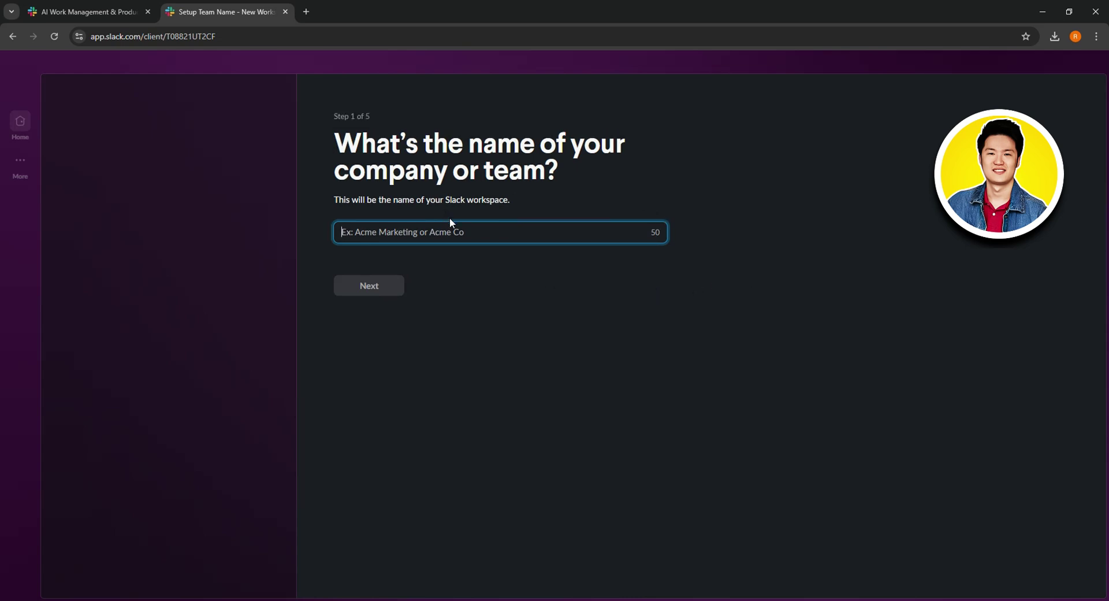
- Name the workspace 'Tutorialist' and replace the prefilled display name with your own name
{"action": "type", "text": "Tu"}
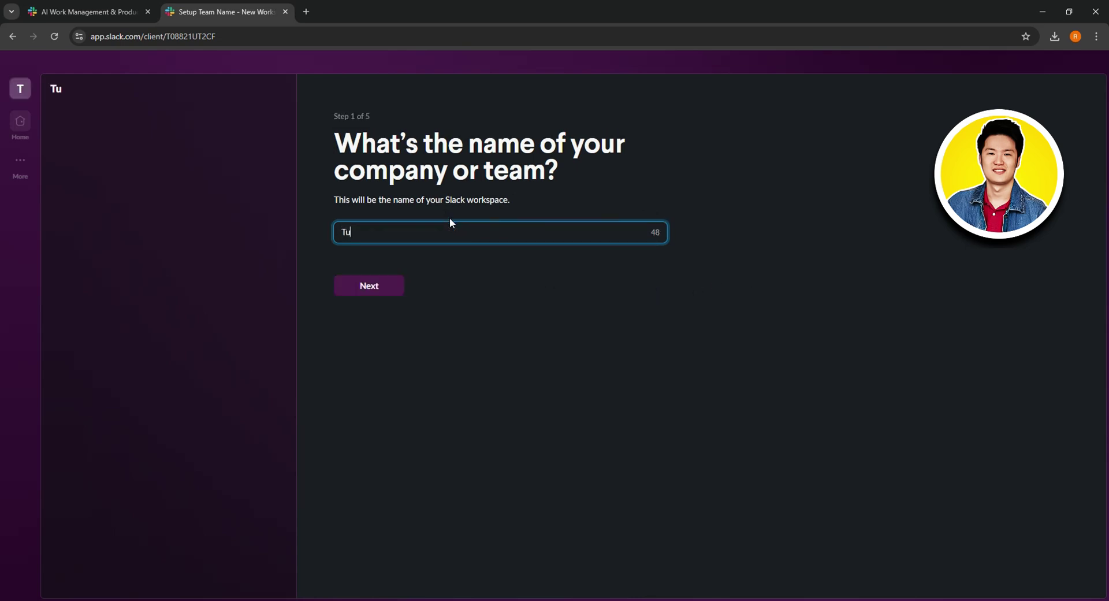
{"action": "type", "text": "torialist"}
{"action": "left_click", "coordinate": [374, 286]}
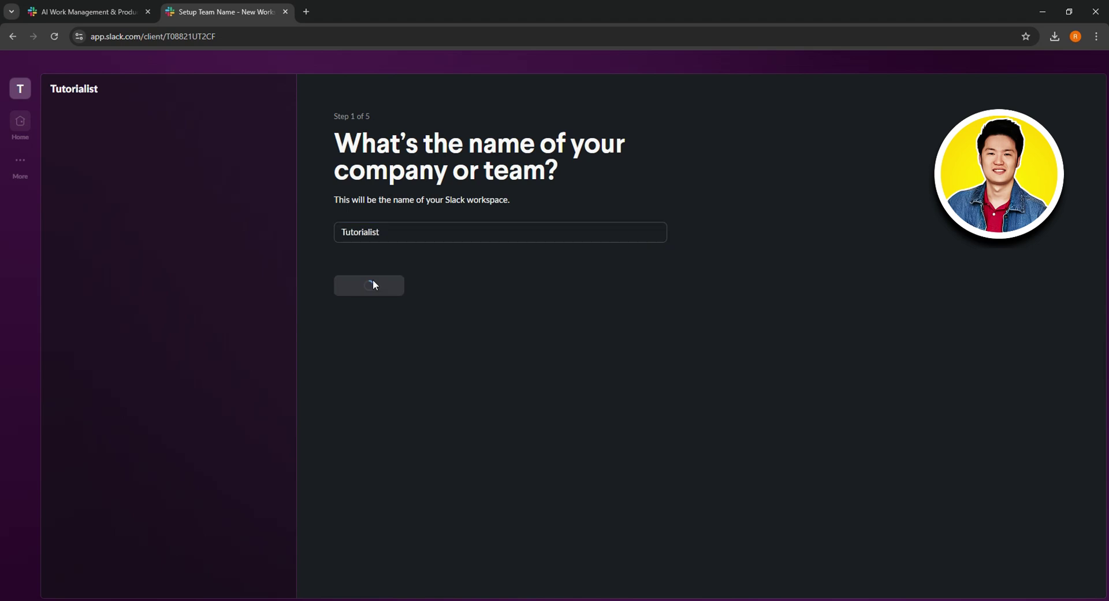
{"action": "left_click_drag", "start_coordinate": [412, 206], "coordinate": [338, 204]}
{"action": "type", "text": "Jon"}
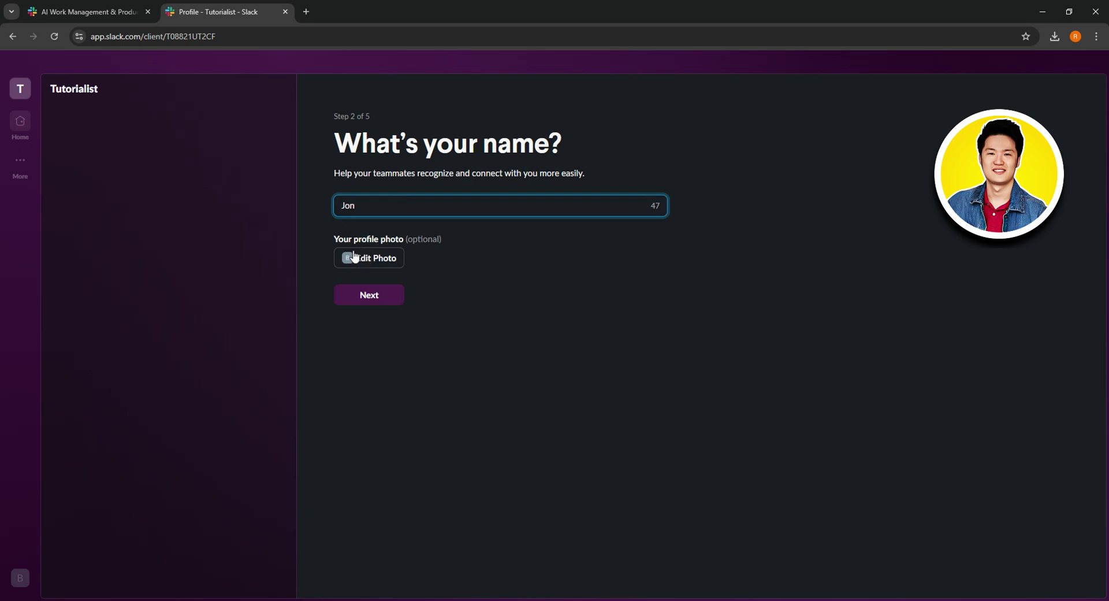
{"action": "left_click", "coordinate": [366, 296]}
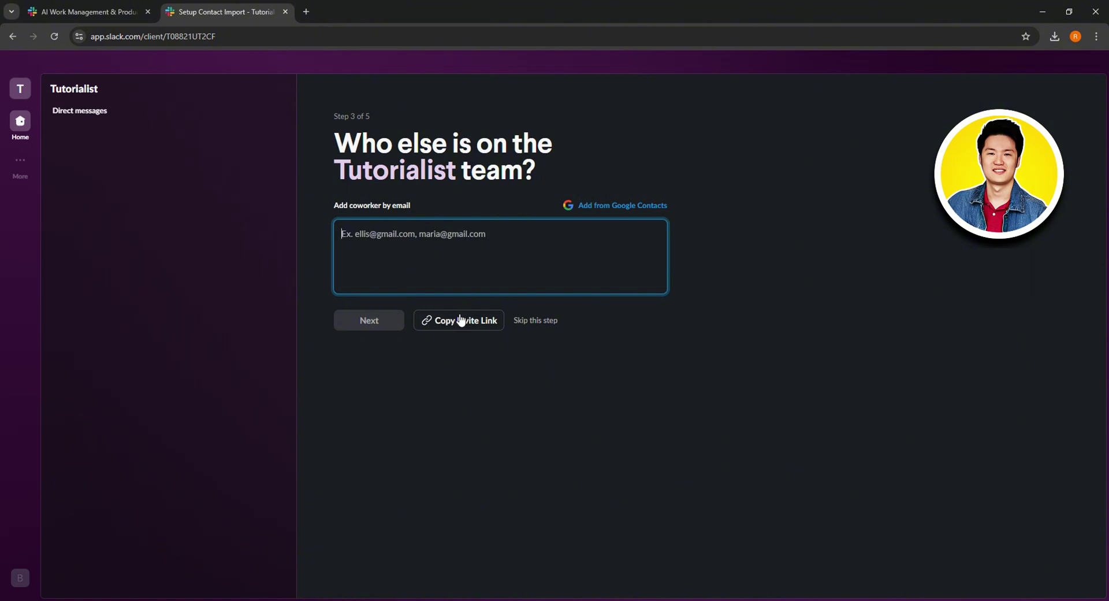
- Skip inviting coworkers and enter 'Youtube Cotent' as the team's first project
{"action": "left_click", "coordinate": [529, 322]}
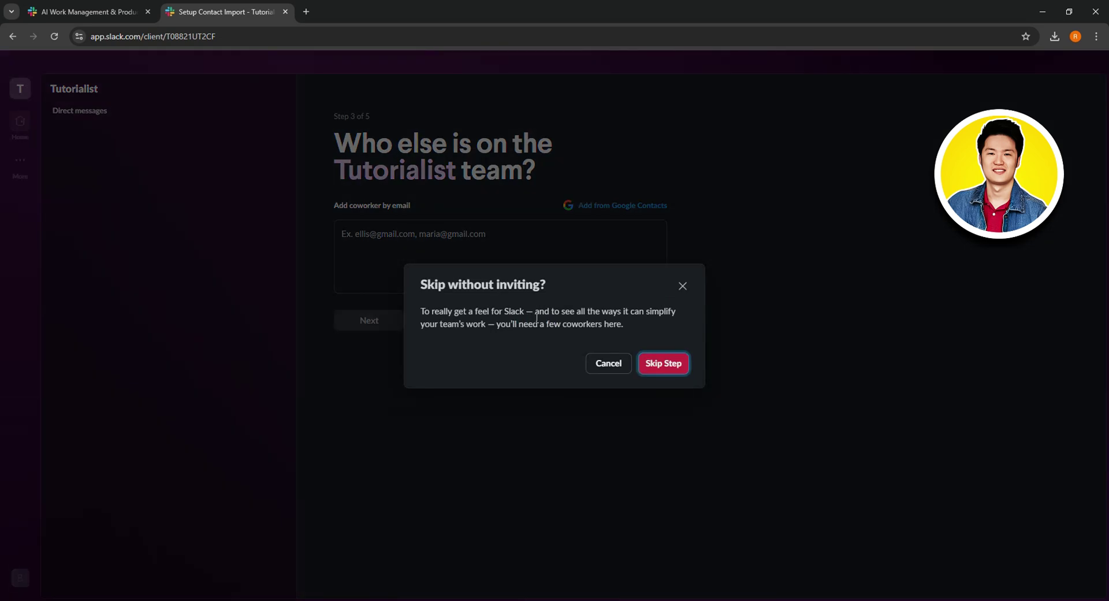
{"action": "left_click", "coordinate": [665, 364]}
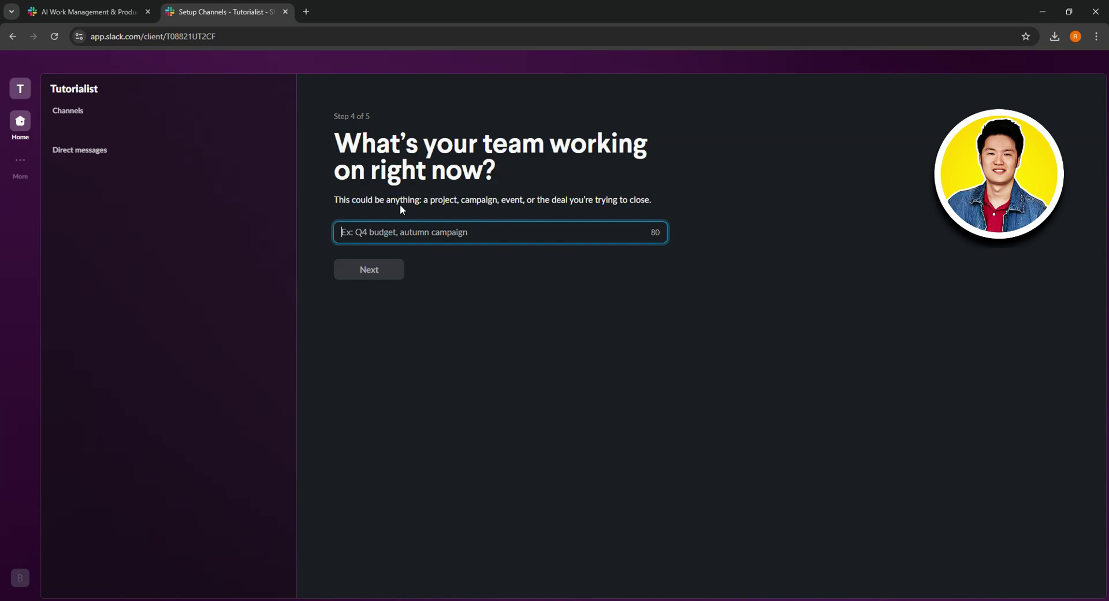
{"action": "type", "text": "Youtube Cotent"}
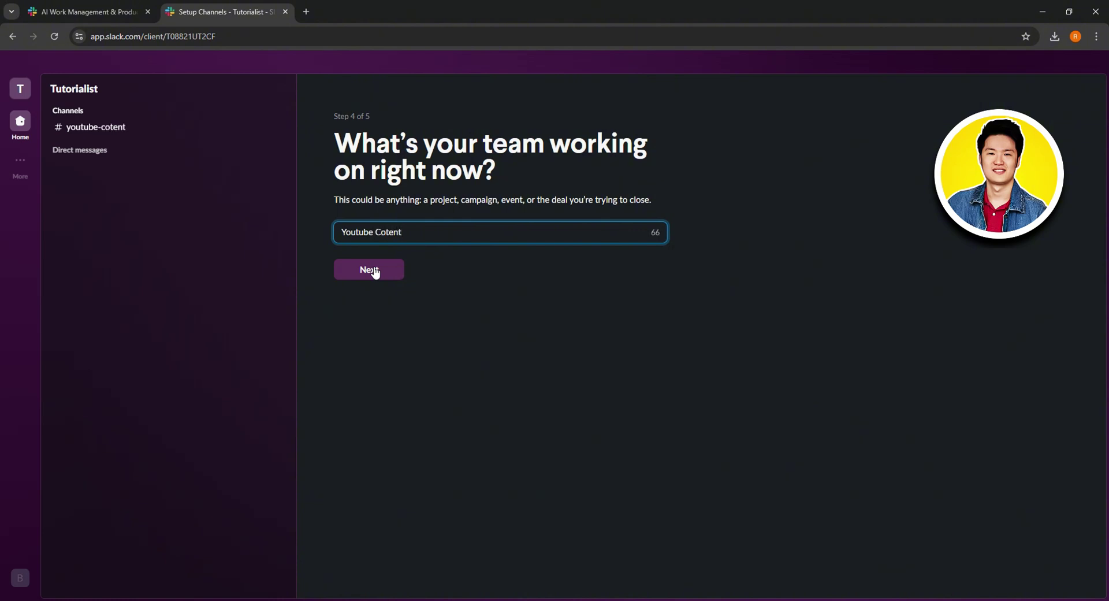
{"action": "left_click", "coordinate": [365, 272]}
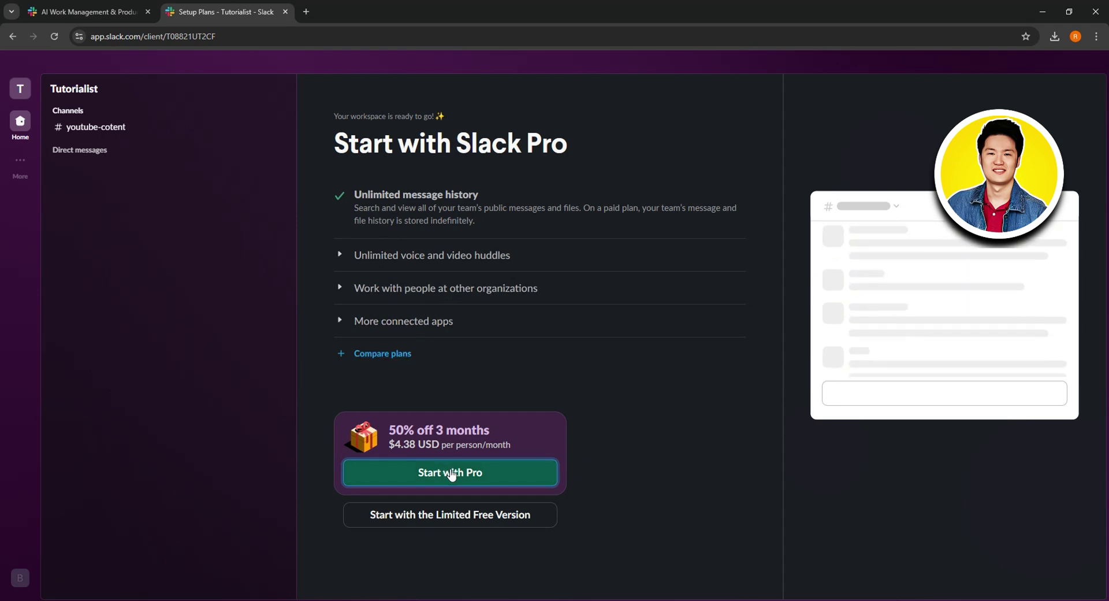
- Start with the limited free version and dismiss the #youtube-cotent channel intro tip
{"action": "left_click", "coordinate": [437, 516]}
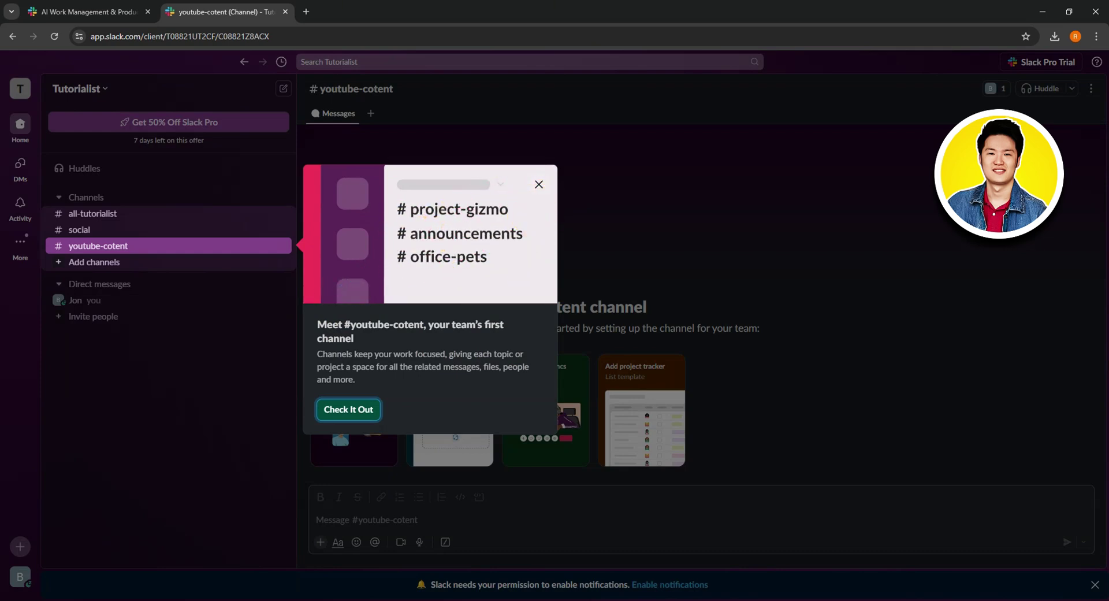
{"action": "left_click", "coordinate": [341, 411]}
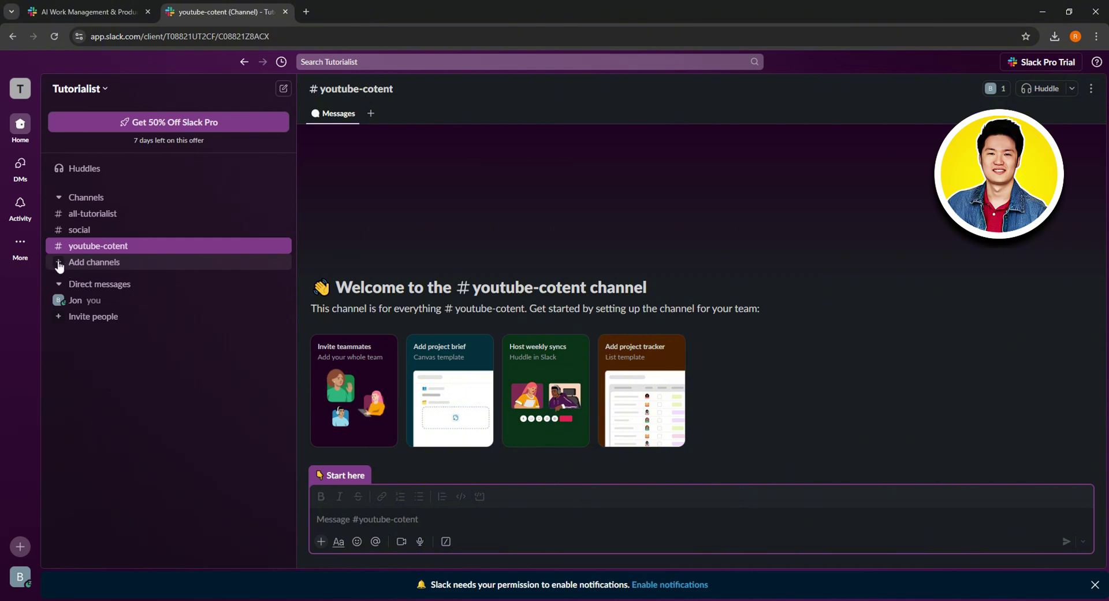
{"action": "left_click", "coordinate": [60, 265]}
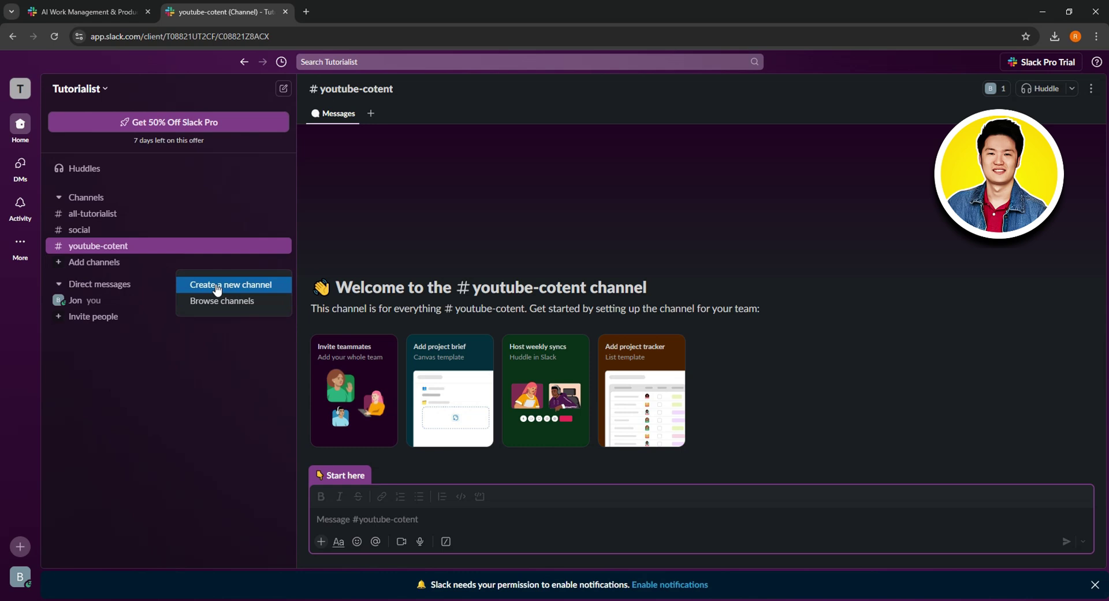
{"action": "left_click", "coordinate": [217, 289]}
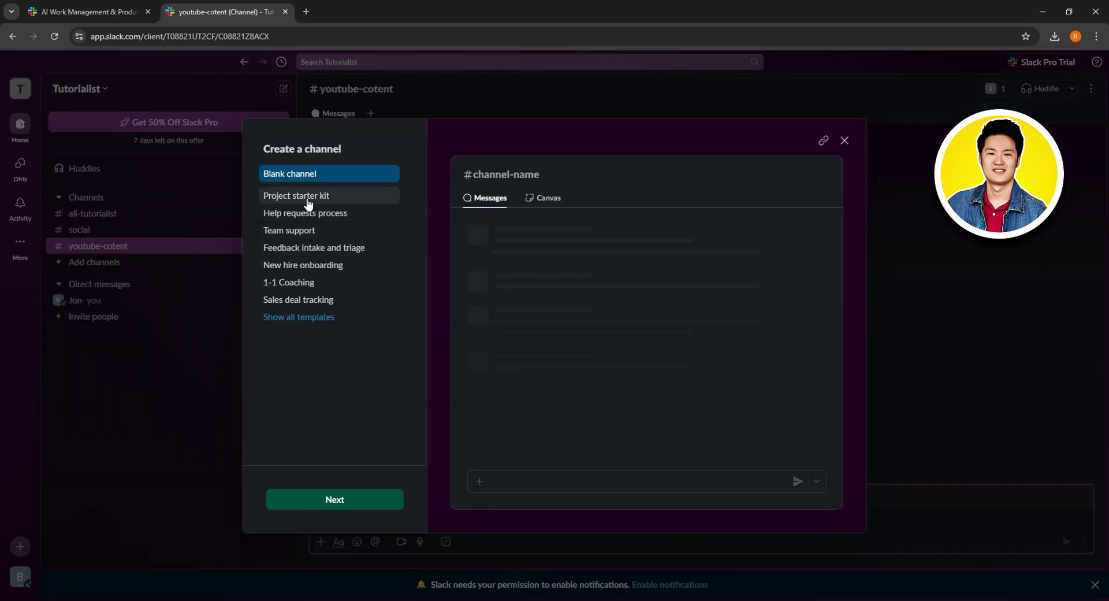
{"action": "left_click", "coordinate": [309, 202]}
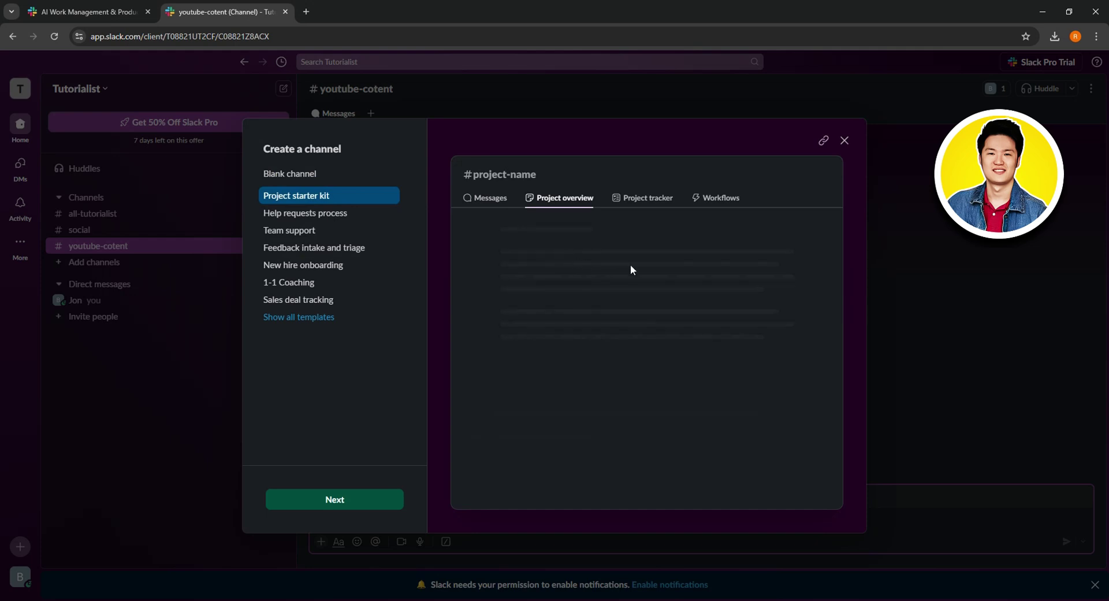
{"action": "scroll", "coordinate": [601, 326], "scroll_direction": "down", "scroll_amount": 4}
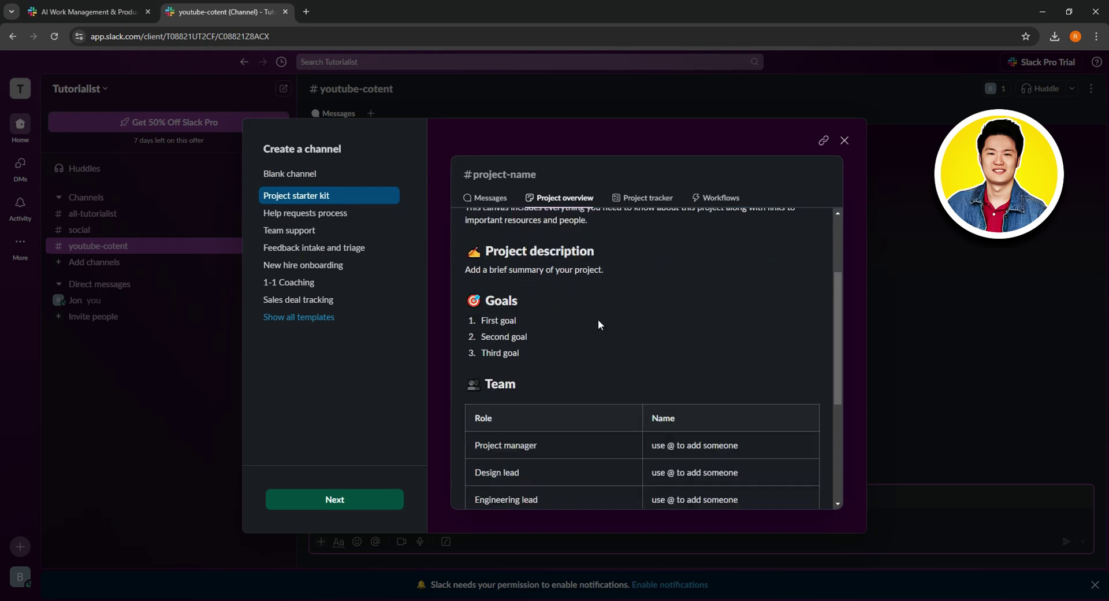
{"action": "left_click", "coordinate": [645, 199]}
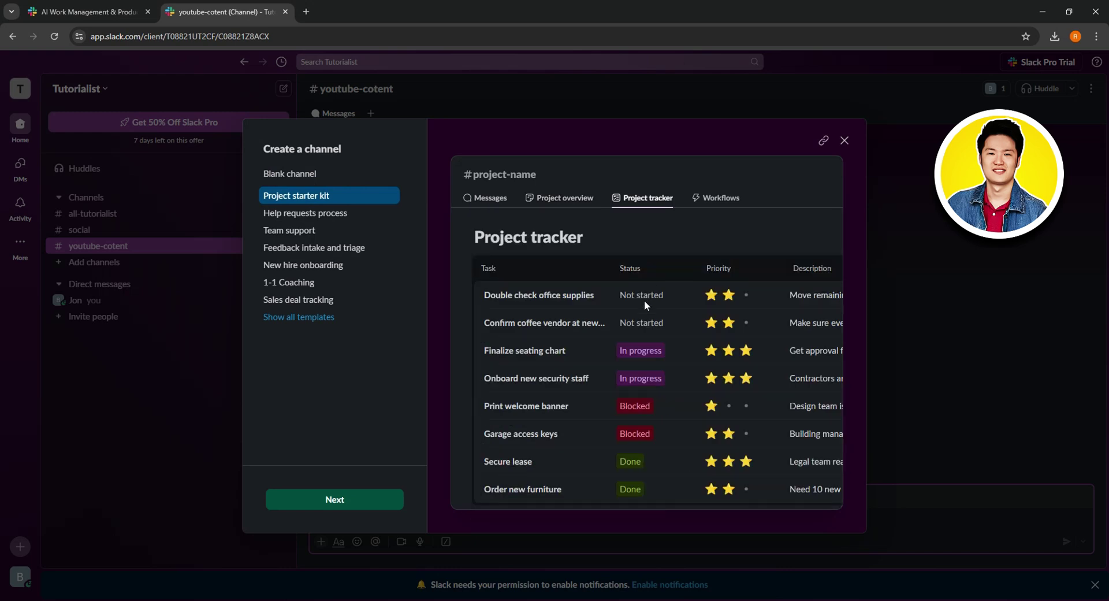
{"action": "left_click", "coordinate": [712, 203]}
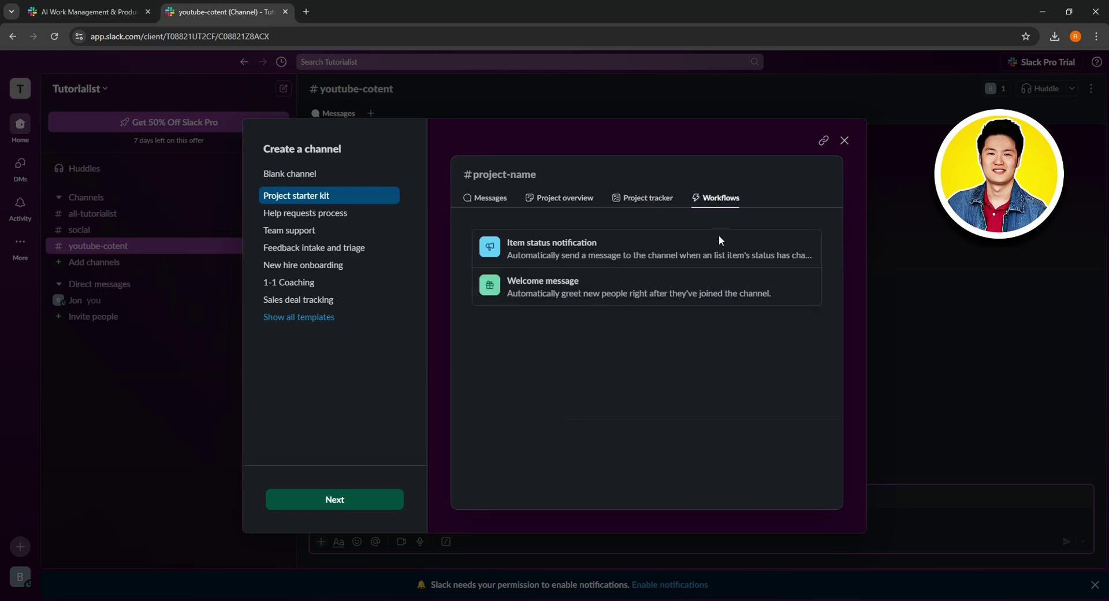
{"action": "left_click", "coordinate": [502, 202]}
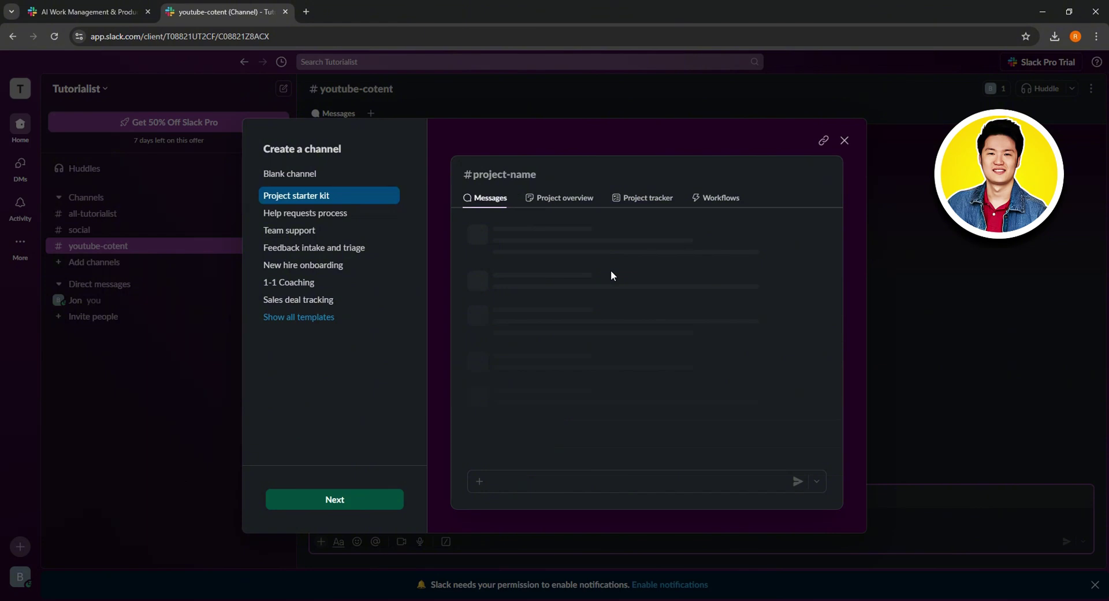
{"action": "left_click", "coordinate": [317, 214]}
{"action": "left_click", "coordinate": [324, 231]}
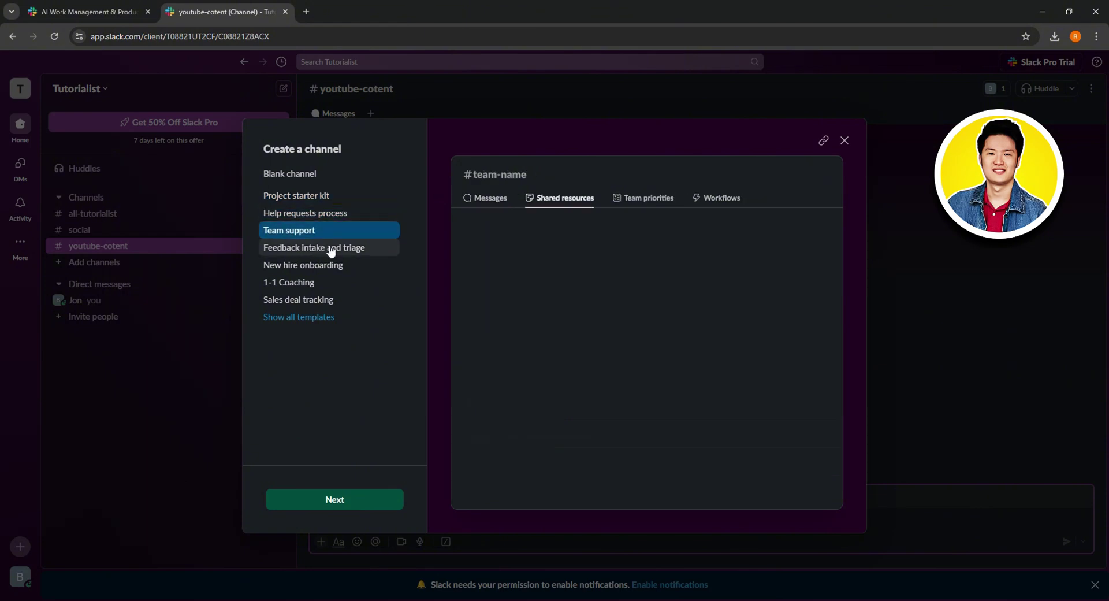
{"action": "left_click", "coordinate": [335, 253]}
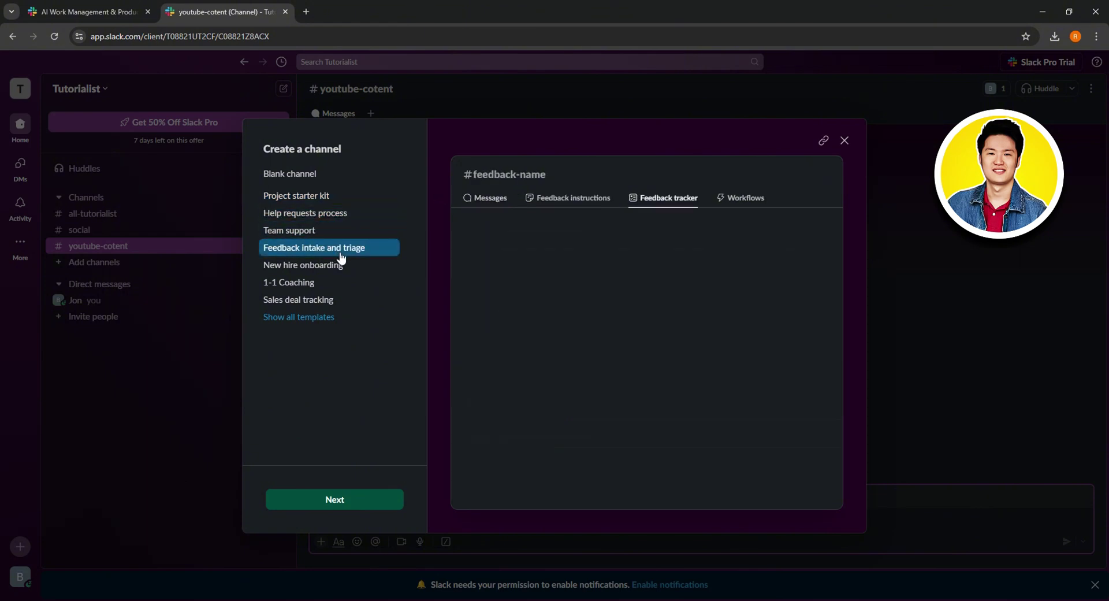
{"action": "left_click", "coordinate": [313, 318]}
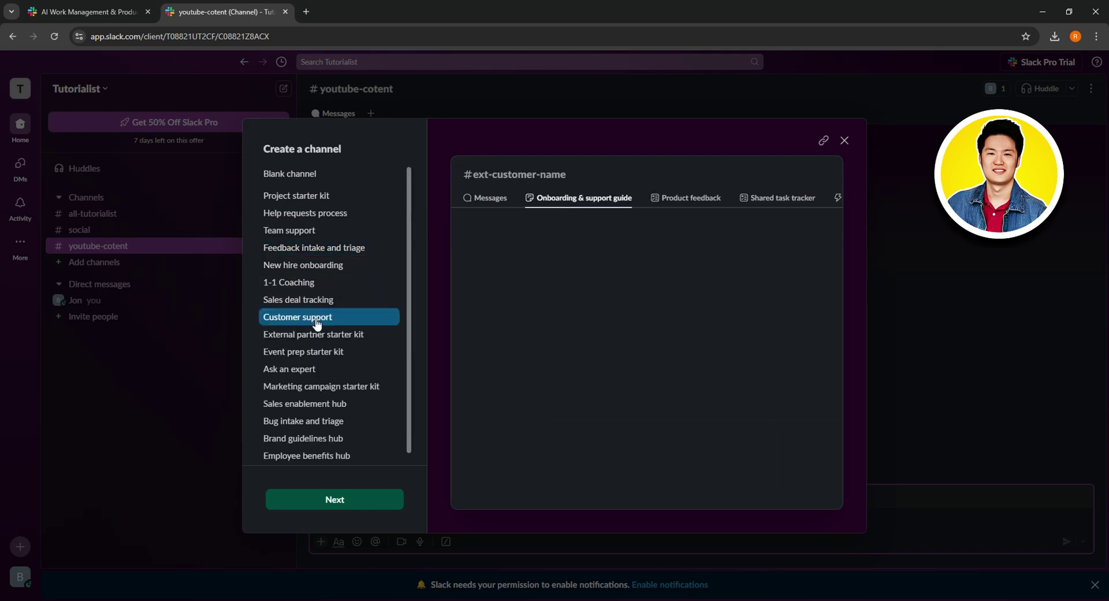
{"action": "scroll", "coordinate": [341, 333], "scroll_direction": "down", "scroll_amount": 1}
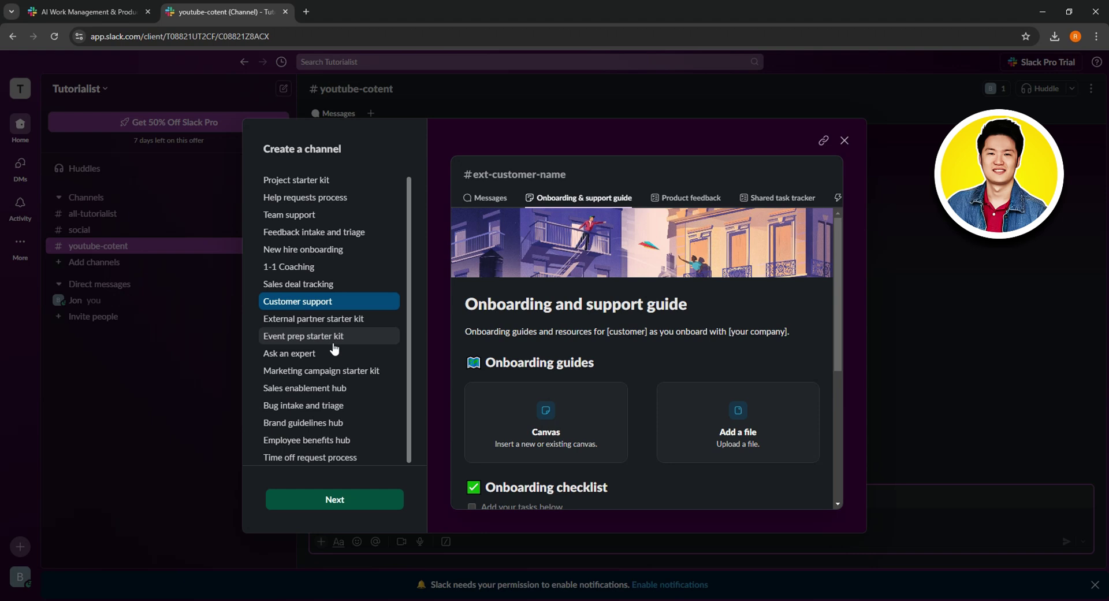
{"action": "left_click", "coordinate": [310, 180]}
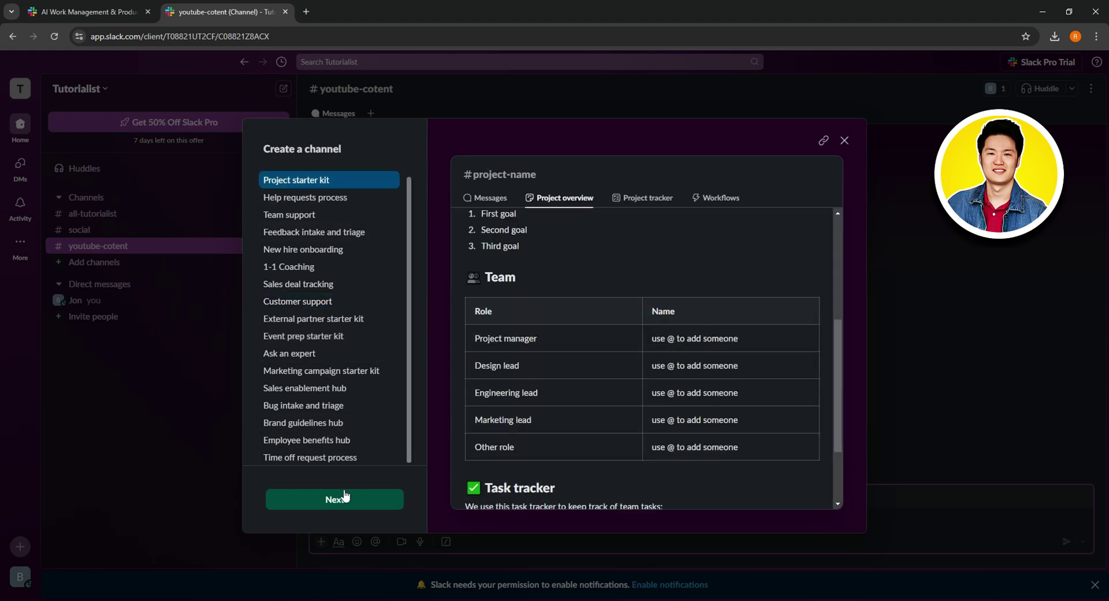
{"action": "left_click", "coordinate": [343, 497]}
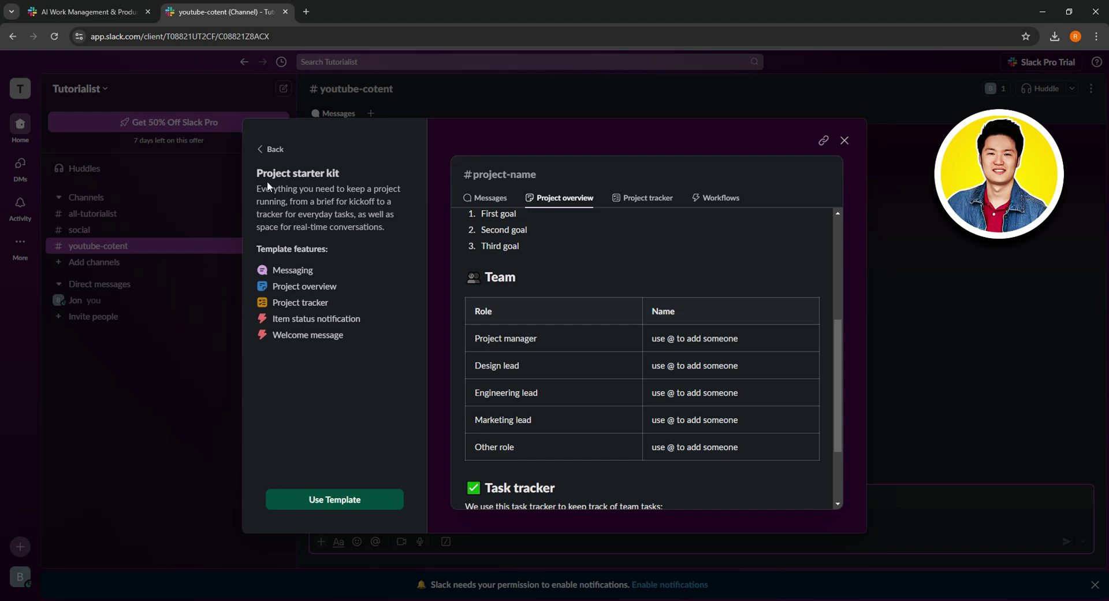
{"action": "left_click", "coordinate": [272, 151]}
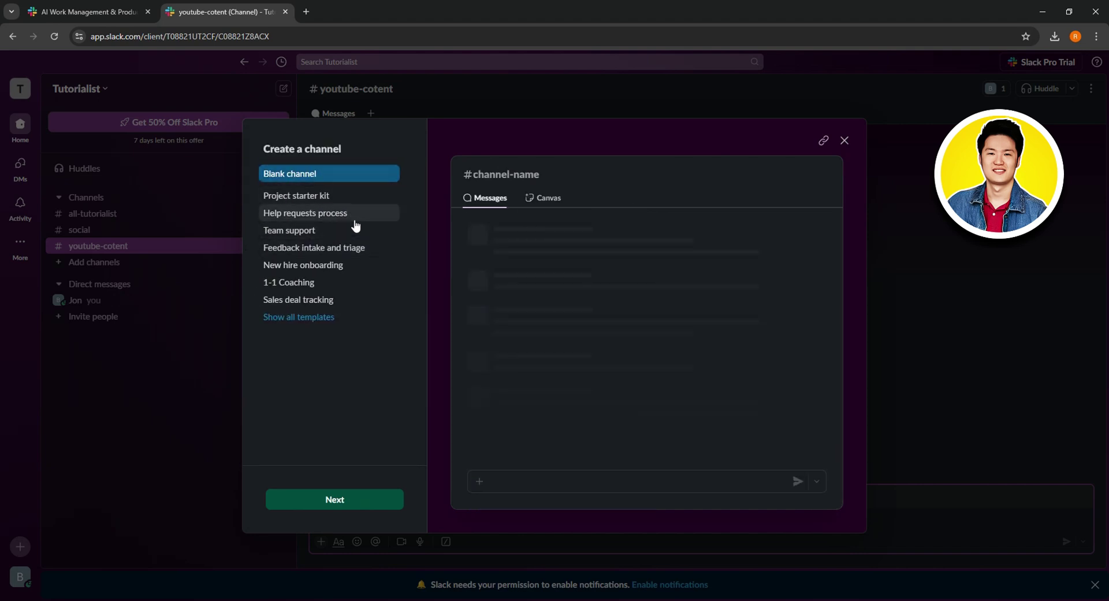
- Create a blank public channel named 'welcome', leaving visibility set to Public
{"action": "left_click", "coordinate": [334, 500]}
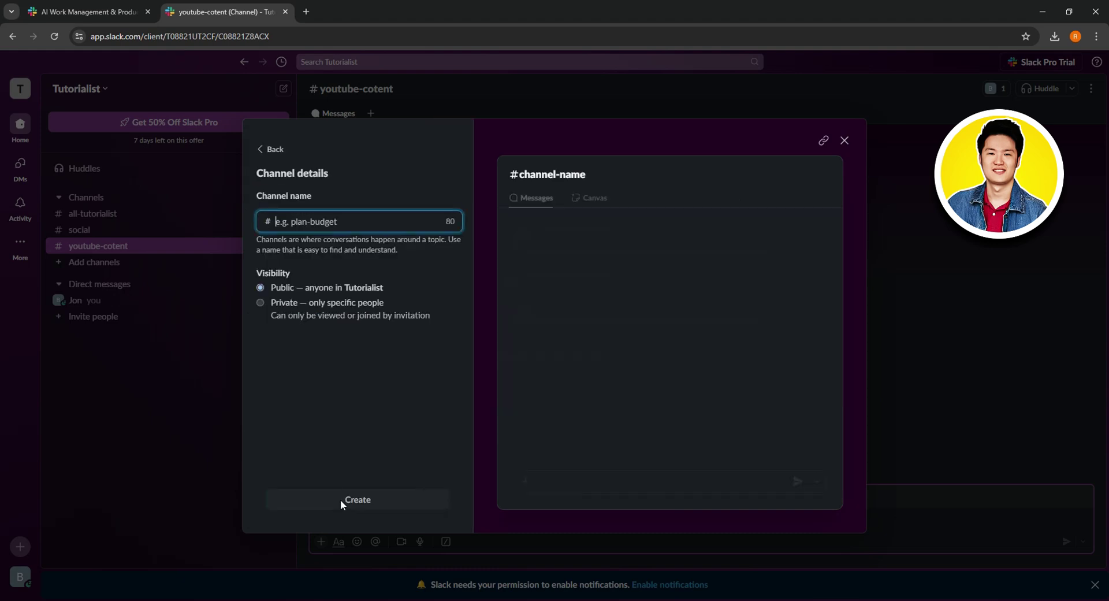
{"action": "left_click", "coordinate": [329, 222]}
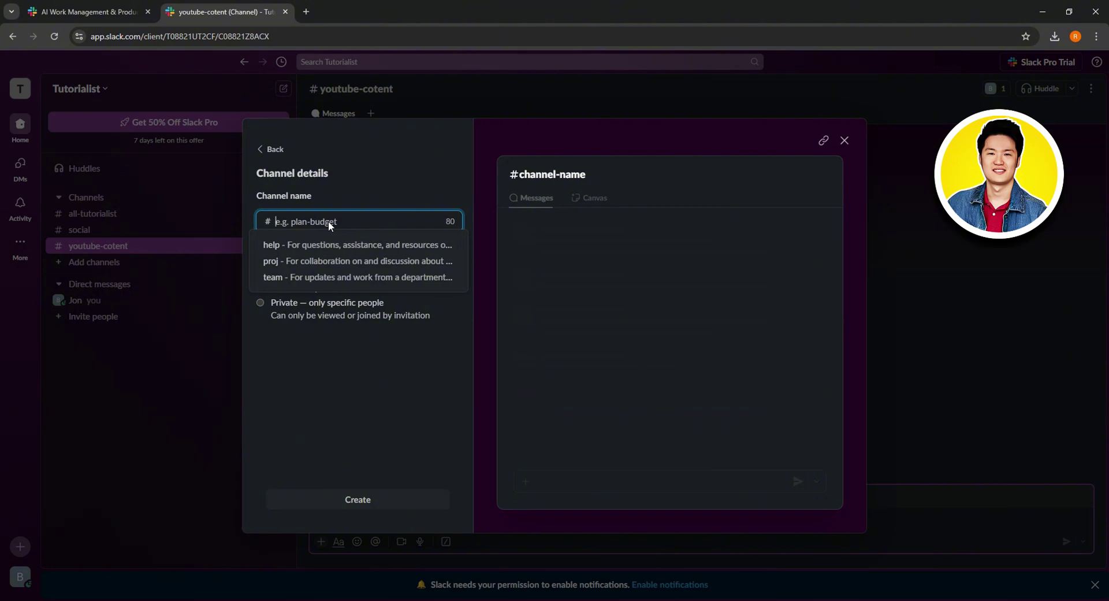
{"action": "type", "text": "we"}
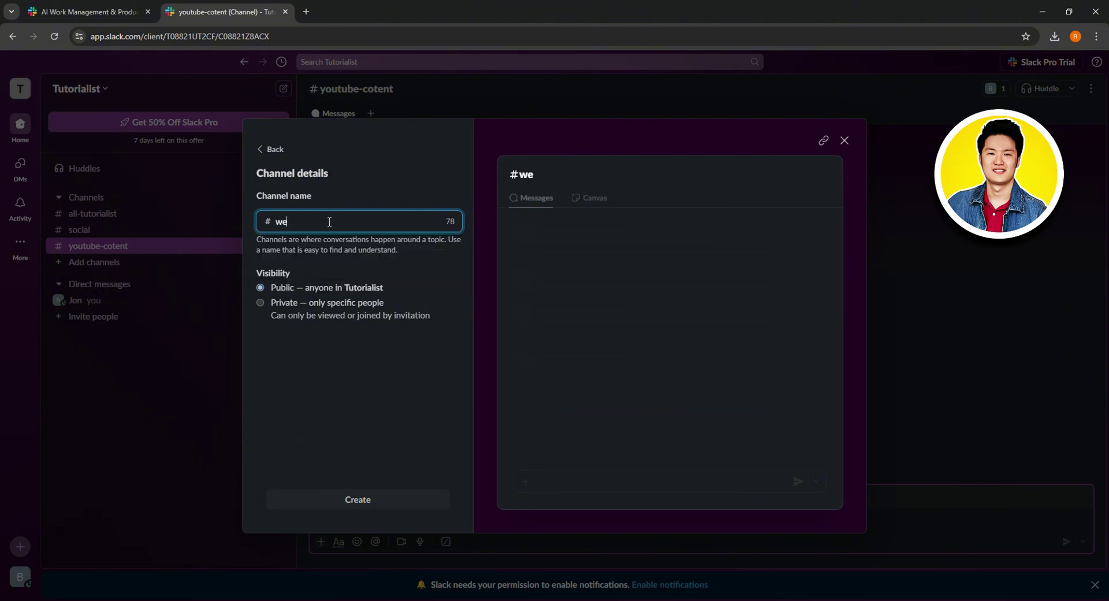
{"action": "type", "text": "lcome"}
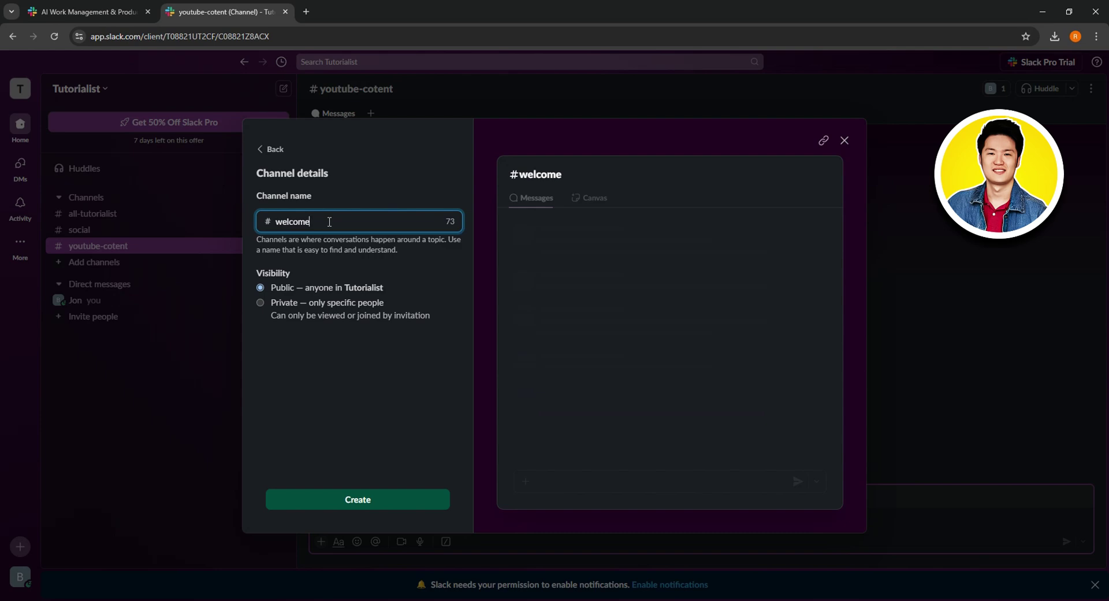
{"action": "left_click", "coordinate": [279, 307]}
{"action": "left_click", "coordinate": [281, 289]}
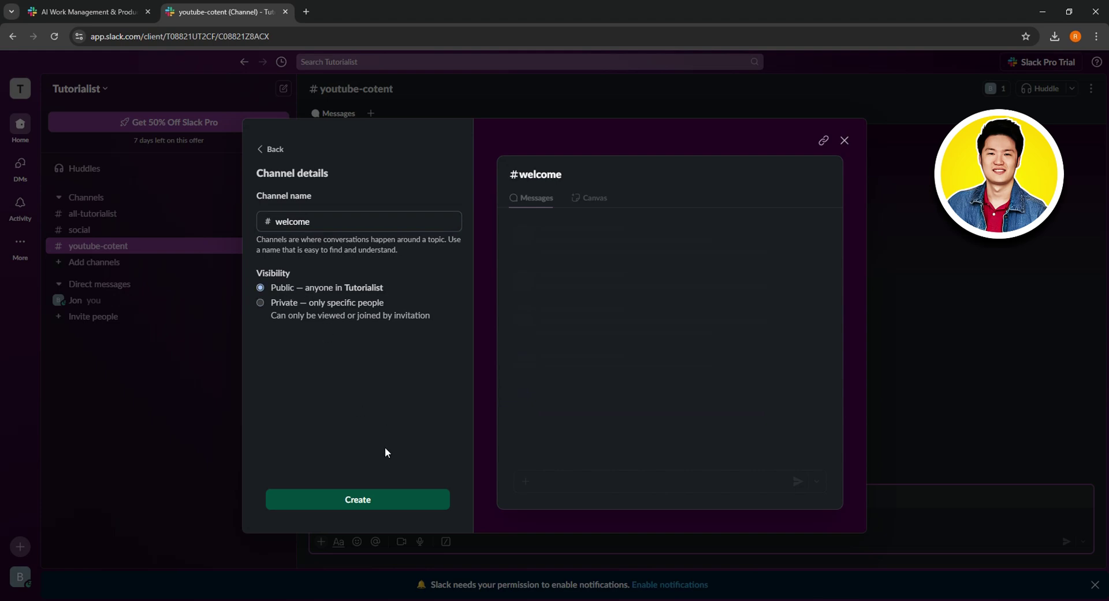
{"action": "left_click", "coordinate": [350, 501]}
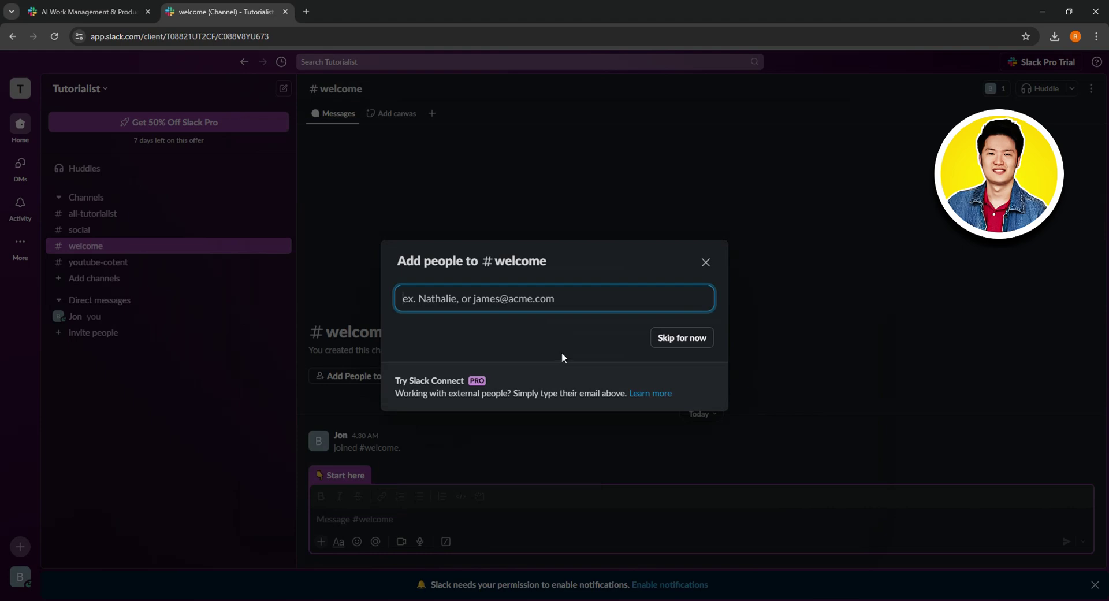
- Skip adding people to #welcome and choose Canvas from the channel's add-tab menu
{"action": "left_click", "coordinate": [675, 341]}
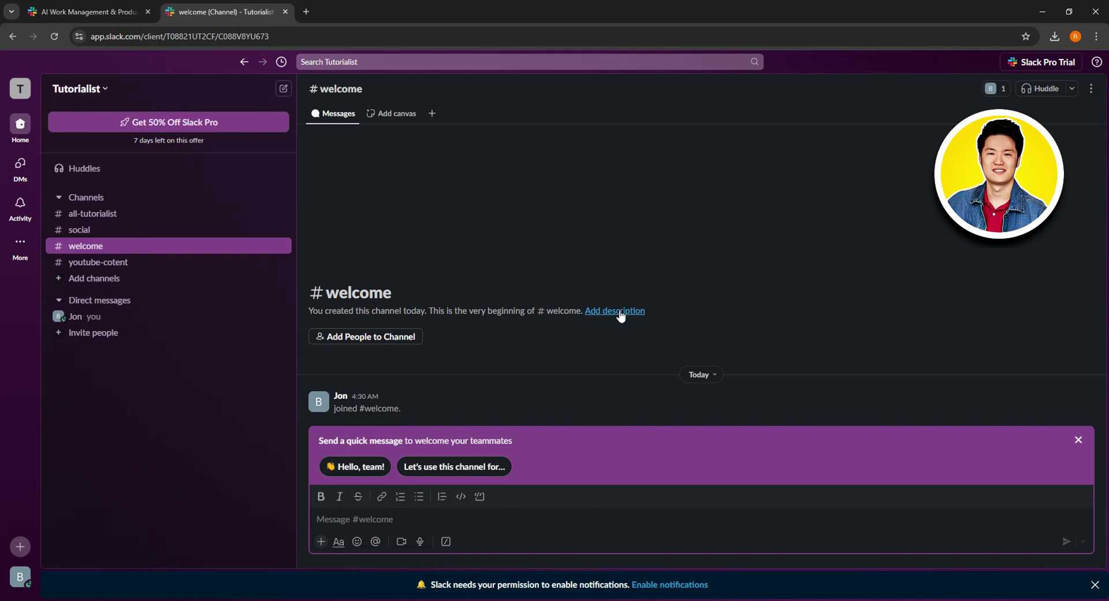
{"action": "left_click", "coordinate": [622, 312]}
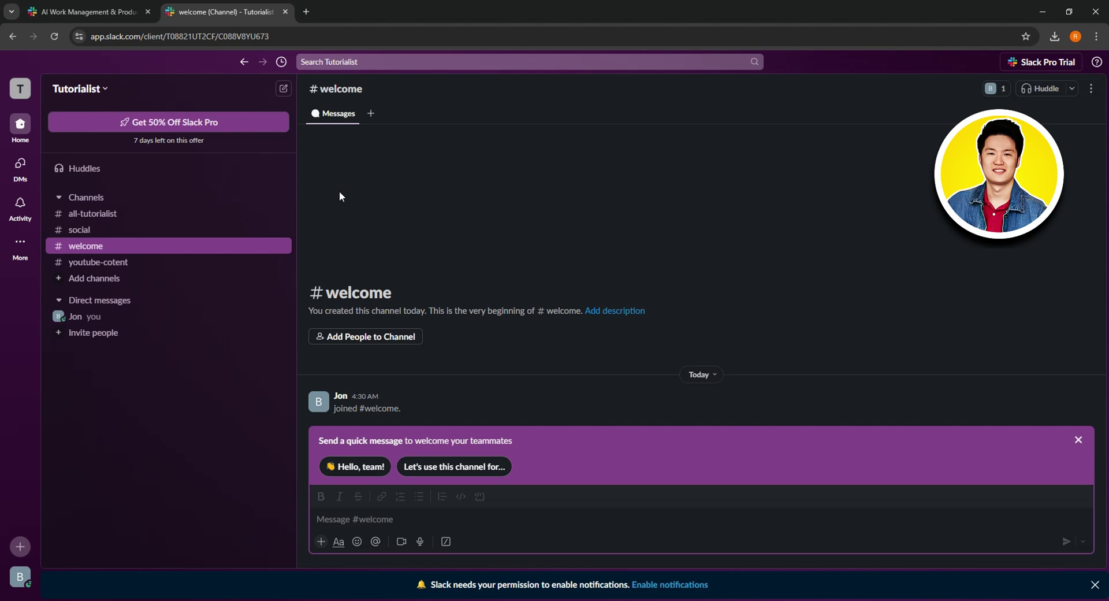
{"action": "left_click", "coordinate": [370, 114]}
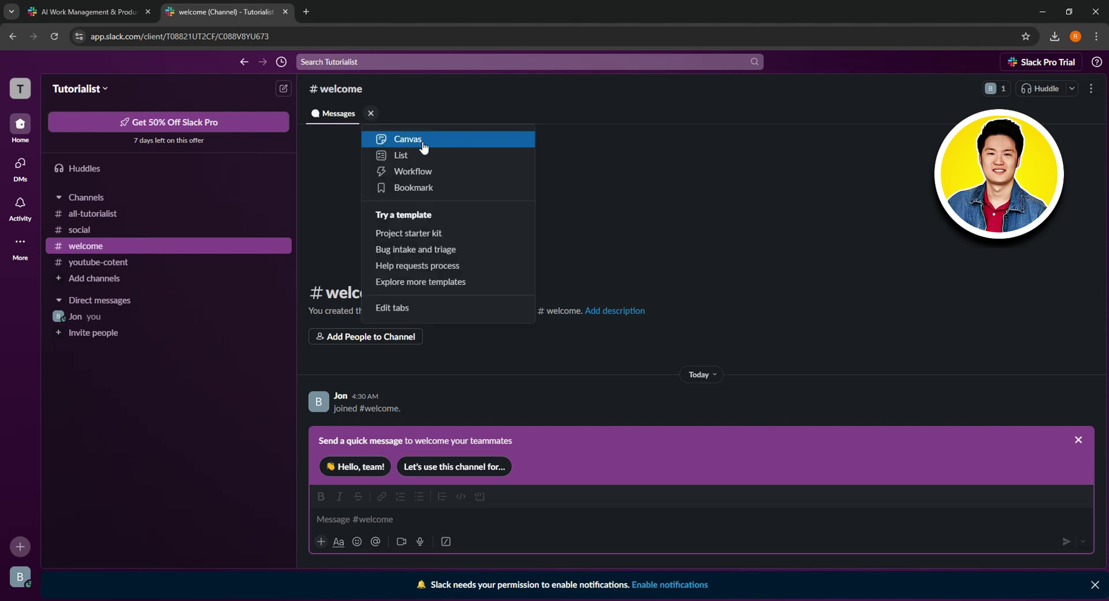
{"action": "left_click", "coordinate": [424, 144]}
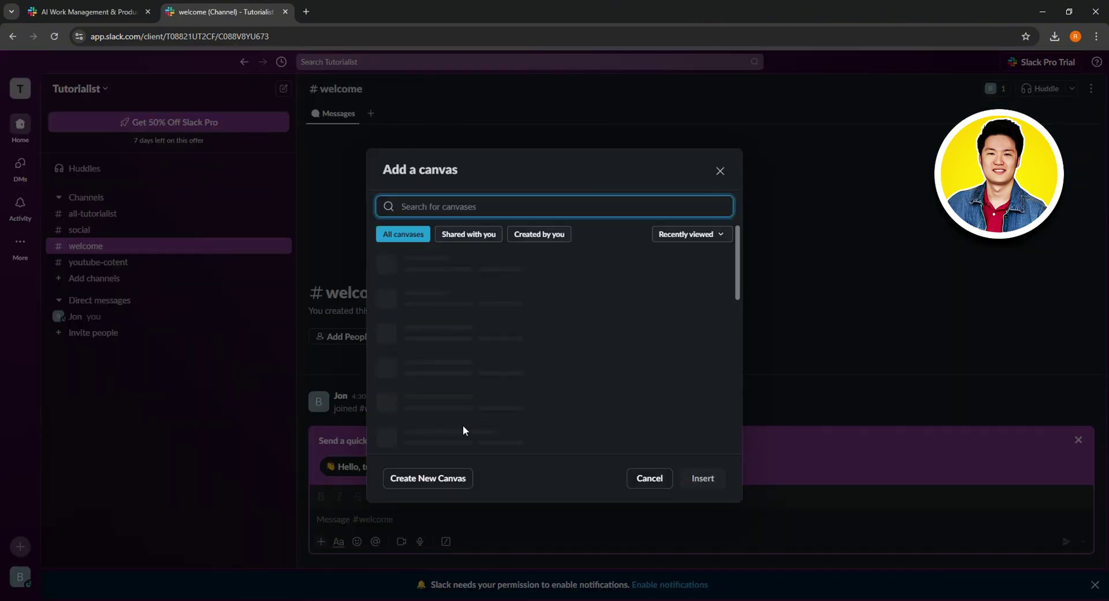
- Create a new blank canvas in #welcome and title it 'Goals'
{"action": "left_click", "coordinate": [453, 483]}
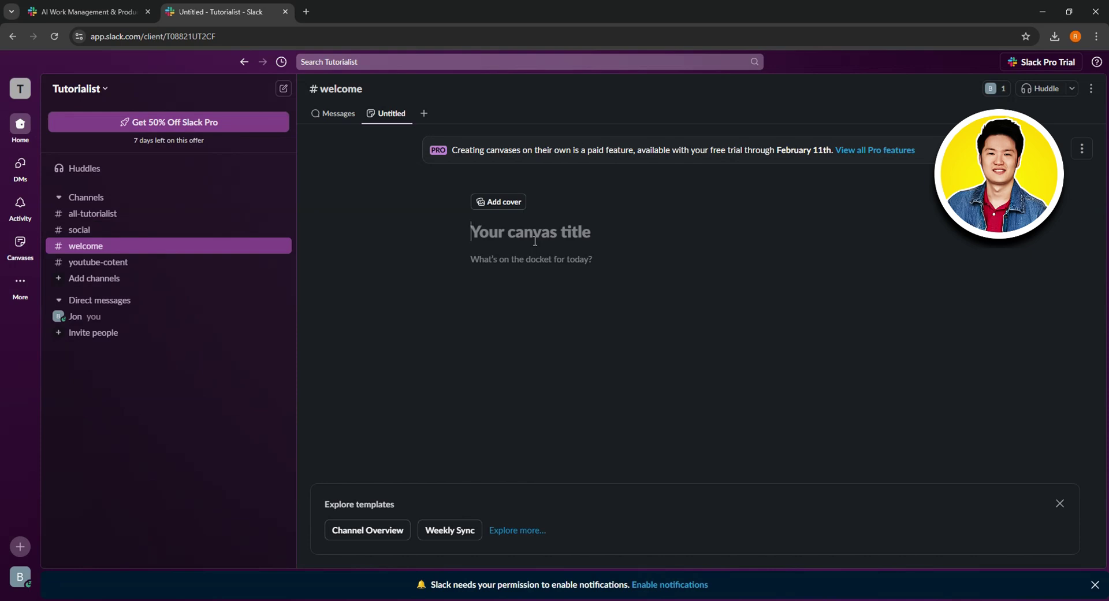
{"action": "type", "text": "Goals"}
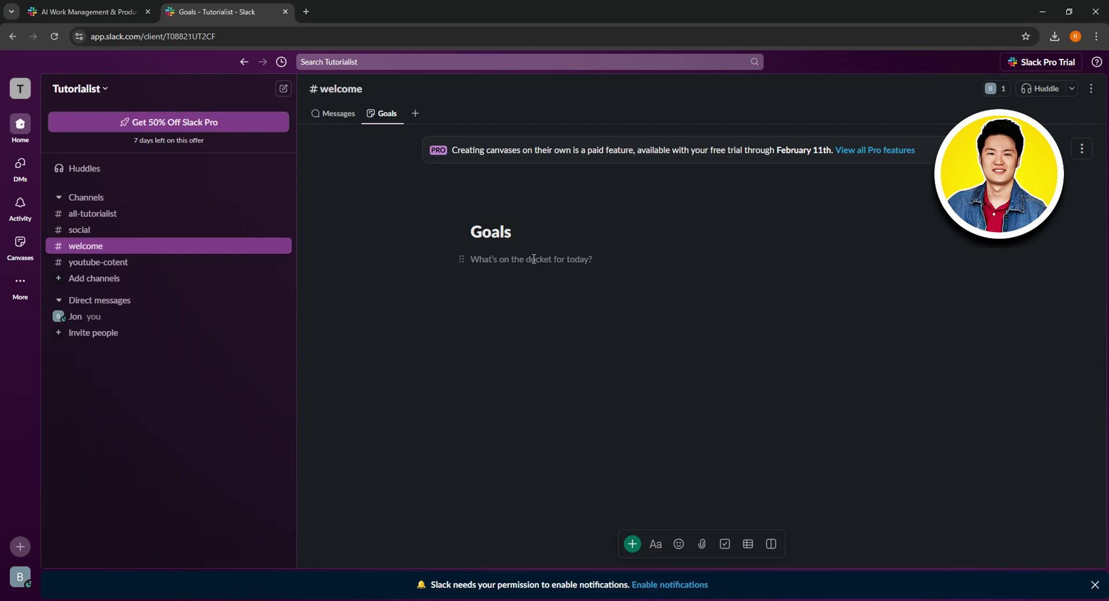
- Write 'Goals for organization:' in the canvas body and start a new line
{"action": "left_click", "coordinate": [534, 259]}
{"action": "type", "text": "Goals for organization:"}
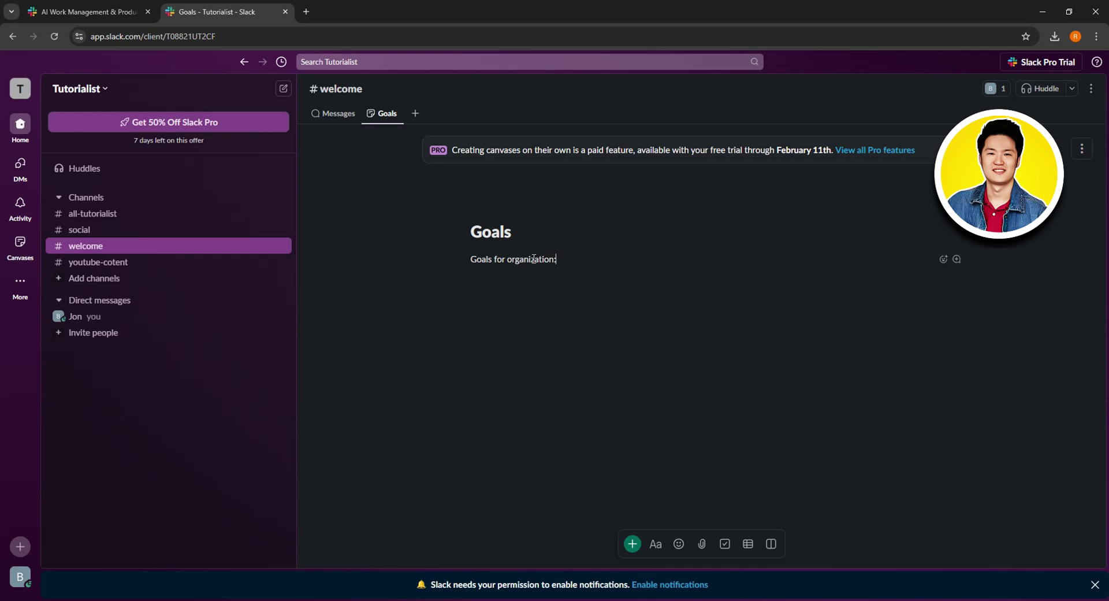
{"action": "key", "text": "Return"}
- Type '/' and browse the menu of insertable block types
{"action": "type", "text": "/"}
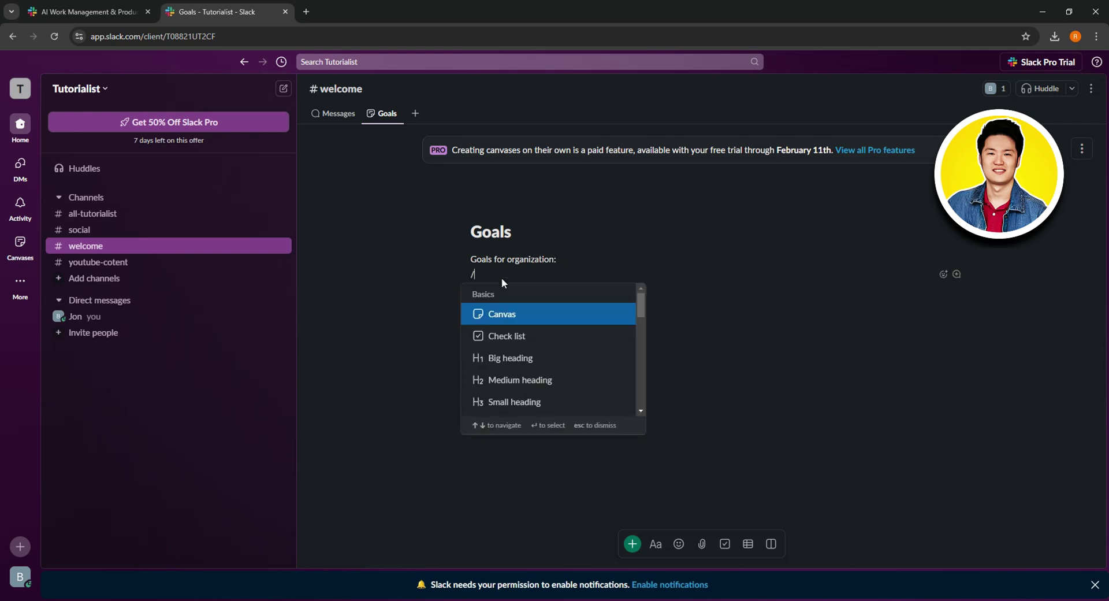
{"action": "scroll", "coordinate": [567, 364], "scroll_direction": "down", "scroll_amount": 1}
{"action": "scroll", "coordinate": [566, 367], "scroll_direction": "down", "scroll_amount": 3}
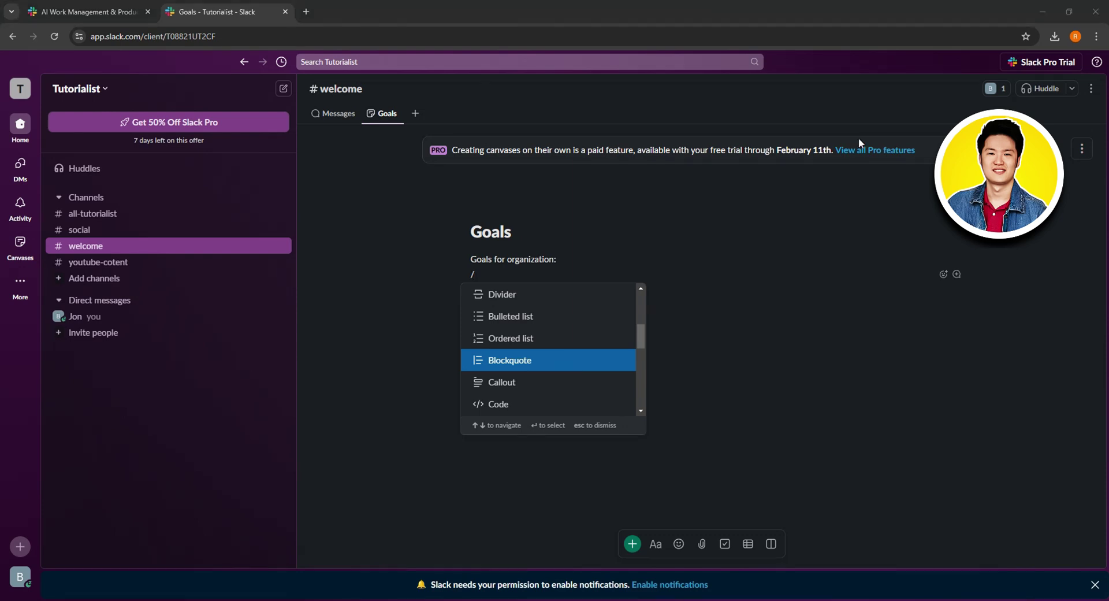
{"action": "scroll", "coordinate": [587, 359], "scroll_direction": "down", "scroll_amount": 5}
{"action": "scroll", "coordinate": [572, 354], "scroll_direction": "down", "scroll_amount": 5}
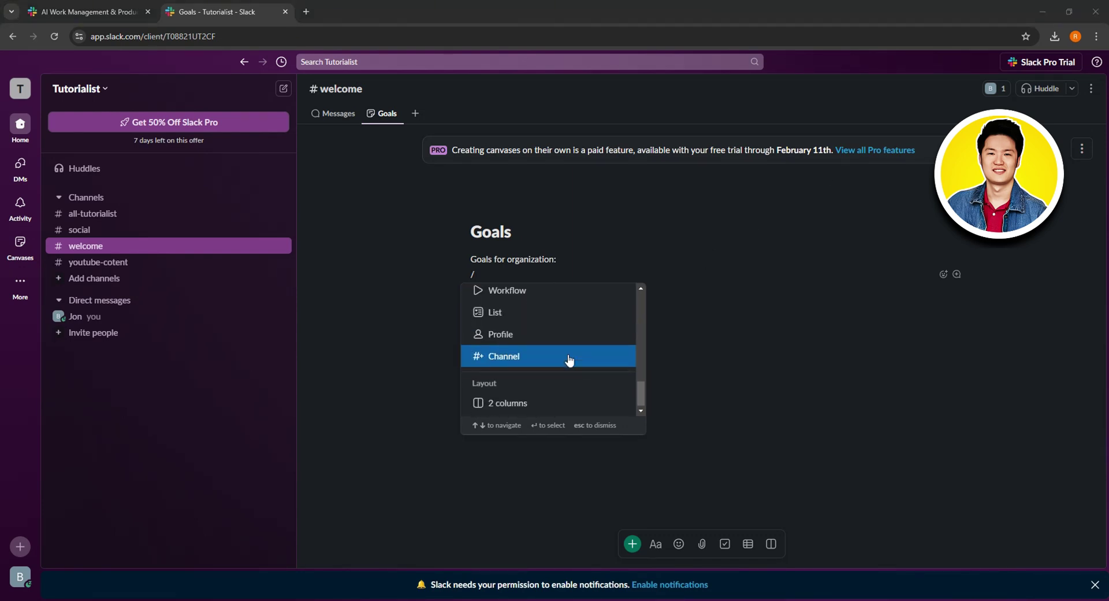
{"action": "scroll", "coordinate": [557, 371], "scroll_direction": "up", "scroll_amount": 5}
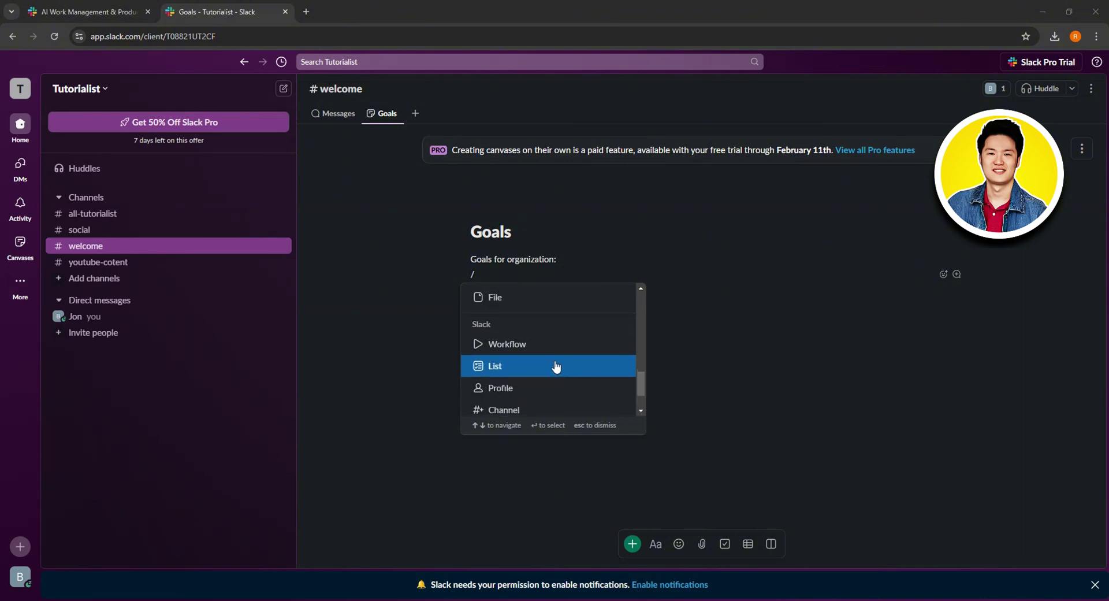
{"action": "scroll", "coordinate": [541, 377], "scroll_direction": "up", "scroll_amount": 5}
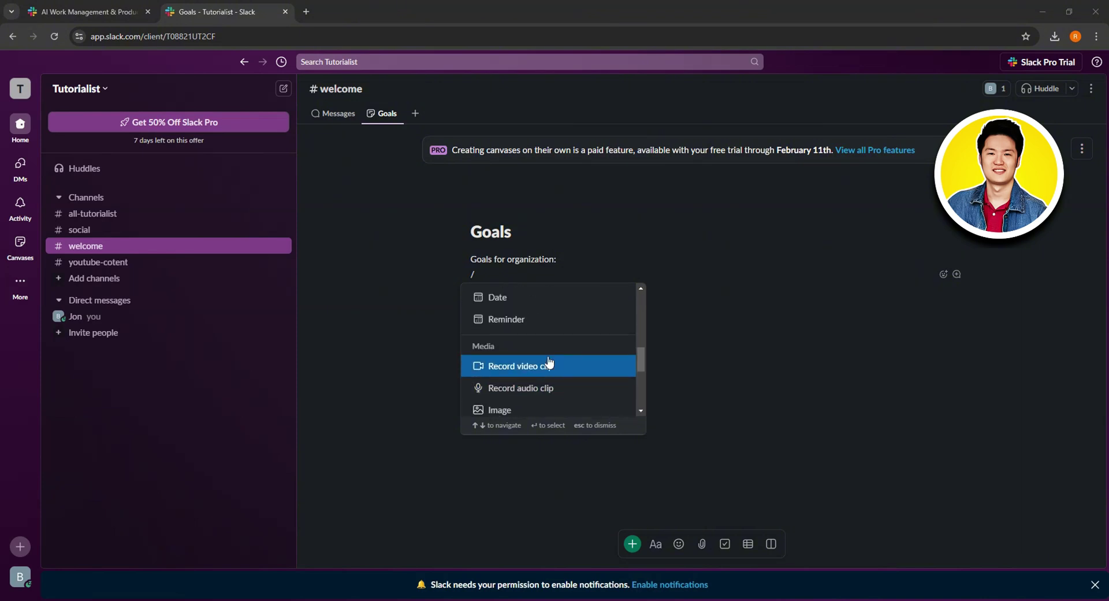
{"action": "scroll", "coordinate": [558, 359], "scroll_direction": "up", "scroll_amount": 5}
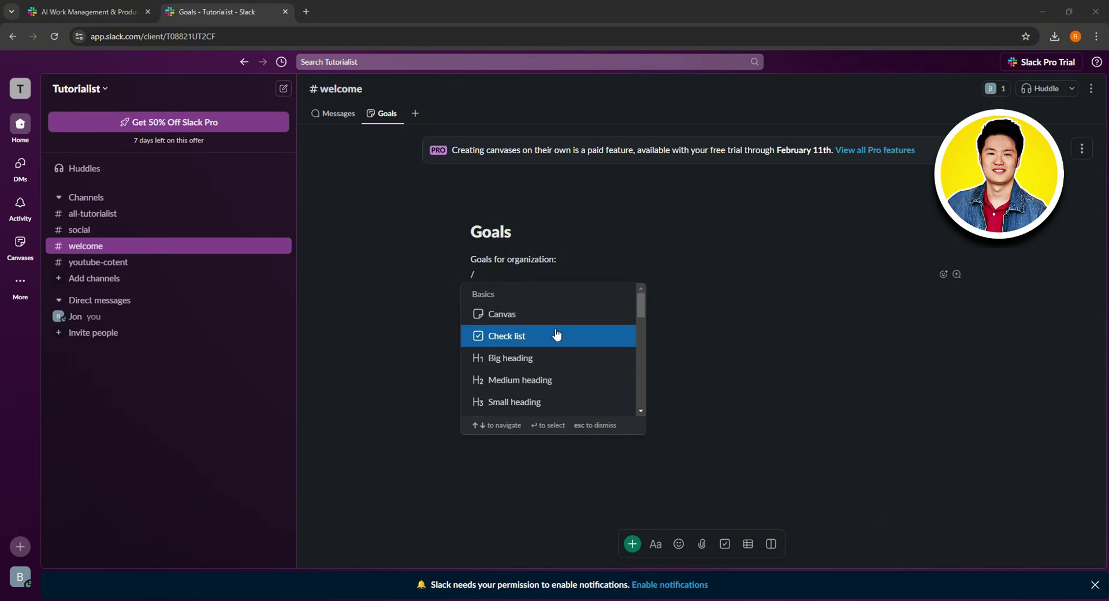
{"action": "scroll", "coordinate": [554, 367], "scroll_direction": "down", "scroll_amount": 2}
{"action": "scroll", "coordinate": [554, 370], "scroll_direction": "down", "scroll_amount": 4}
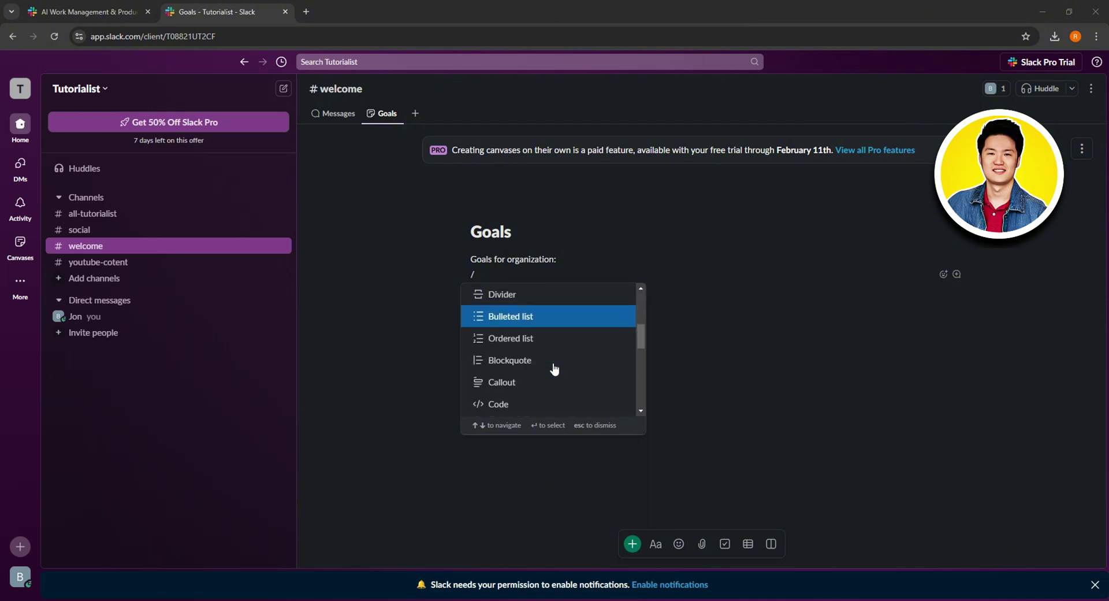
{"action": "scroll", "coordinate": [555, 373], "scroll_direction": "down", "scroll_amount": 4}
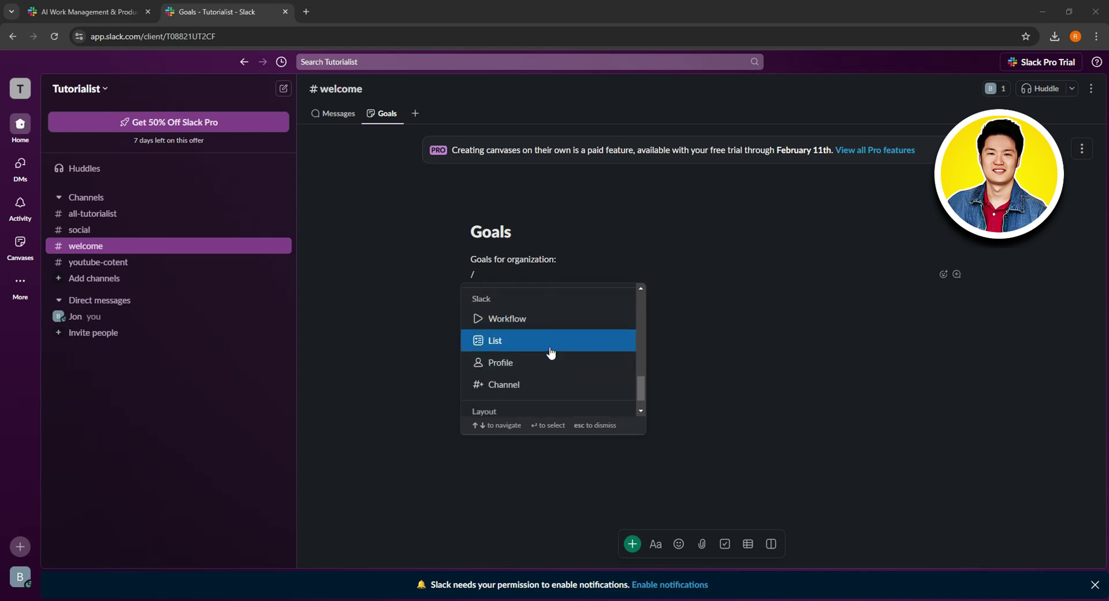
{"action": "scroll", "coordinate": [550, 378], "scroll_direction": "down", "scroll_amount": 1}
{"action": "scroll", "coordinate": [550, 375], "scroll_direction": "up", "scroll_amount": 10}
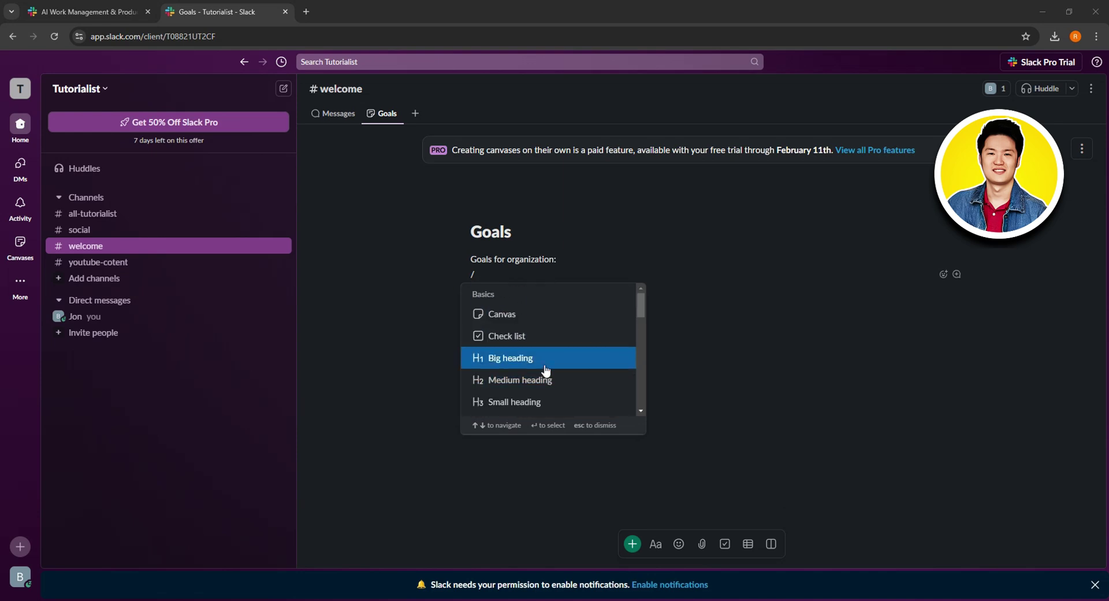
- Insert a checklist item 'Youtube Video' and leave its box unchecked
{"action": "left_click", "coordinate": [522, 341]}
{"action": "left_click", "coordinate": [478, 277]}
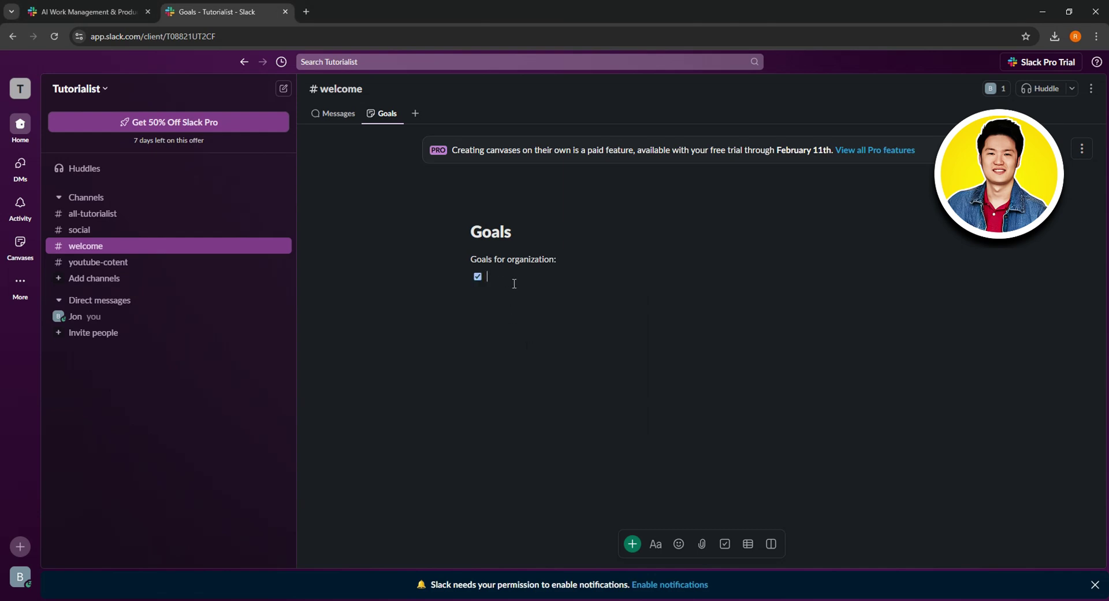
{"action": "type", "text": "Youtube Video"}
{"action": "left_click", "coordinate": [478, 277]}
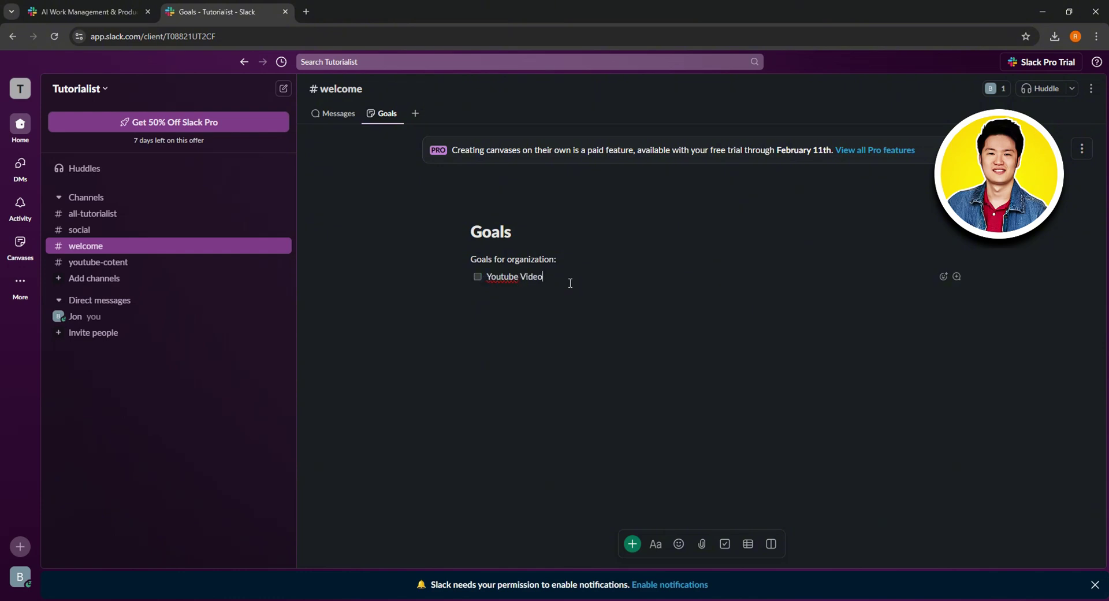
- Add a new item below 'Youtube Video' and turn it into a plain empty line
{"action": "key", "text": "Return"}
{"action": "left_click", "coordinate": [461, 292]}
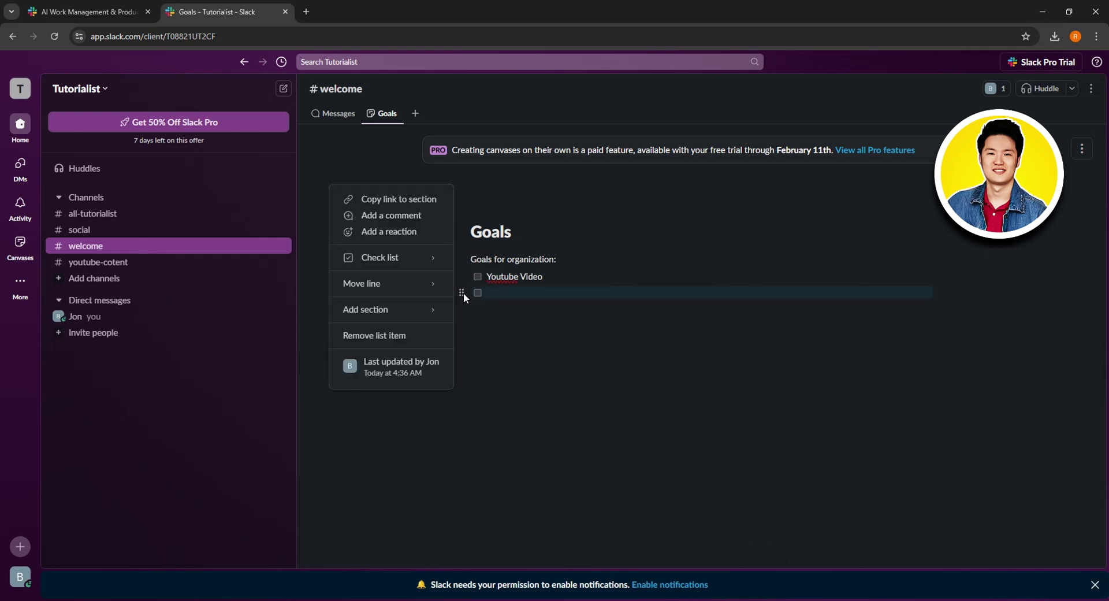
{"action": "left_click", "coordinate": [512, 312]}
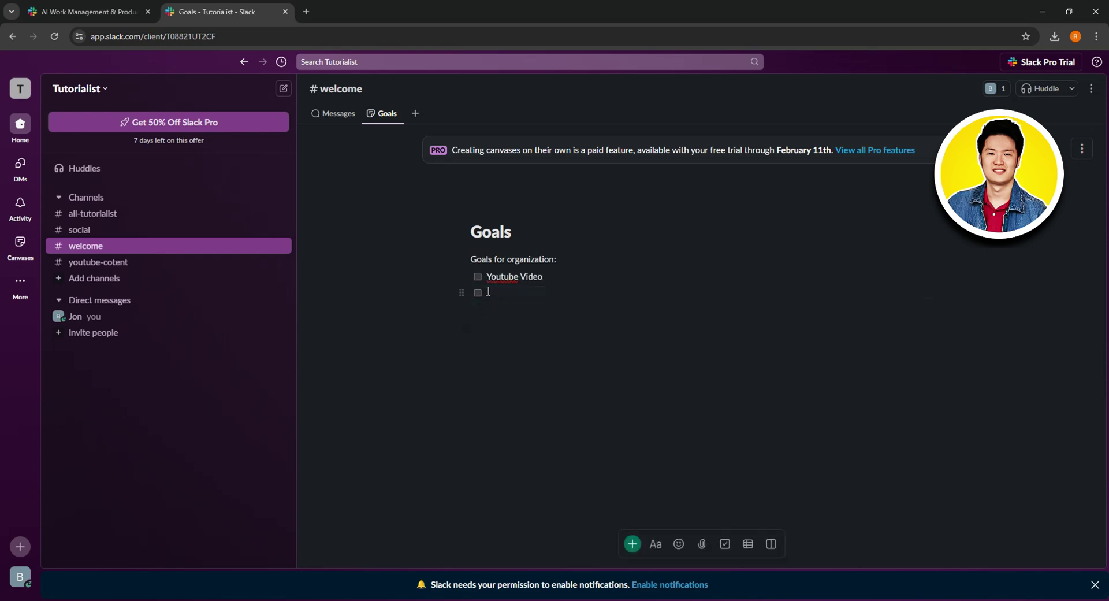
{"action": "key", "text": "BackSpace"}
- Insert the red car image into the Goals canvas below the Youtube Video item
{"action": "type", "text": "/"}
{"action": "scroll", "coordinate": [520, 376], "scroll_direction": "down", "scroll_amount": 5}
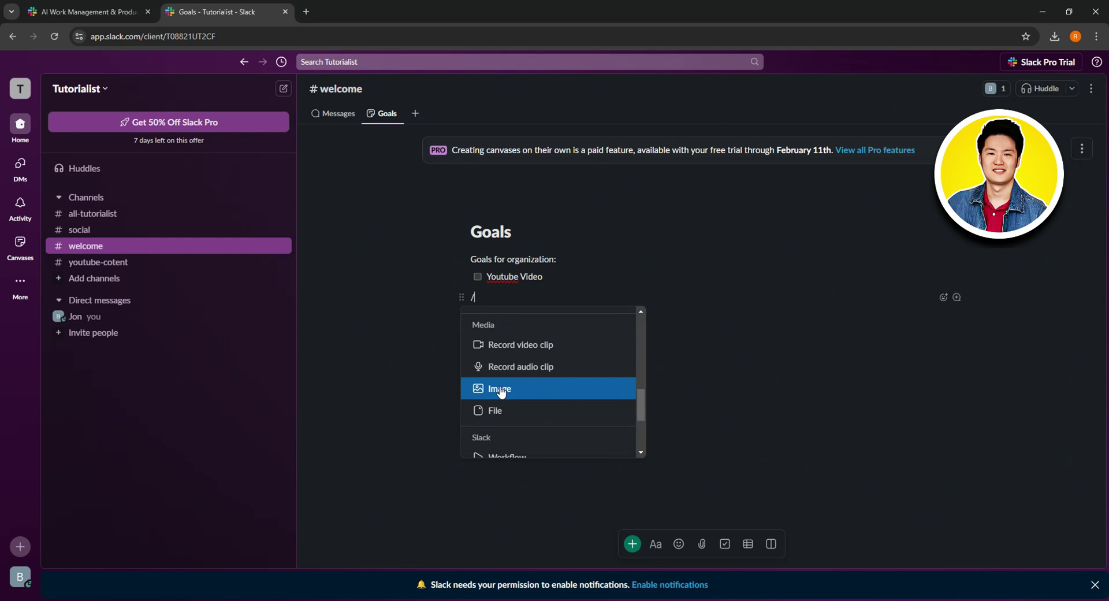
{"action": "left_click", "coordinate": [507, 391]}
{"action": "left_click", "coordinate": [140, 93]}
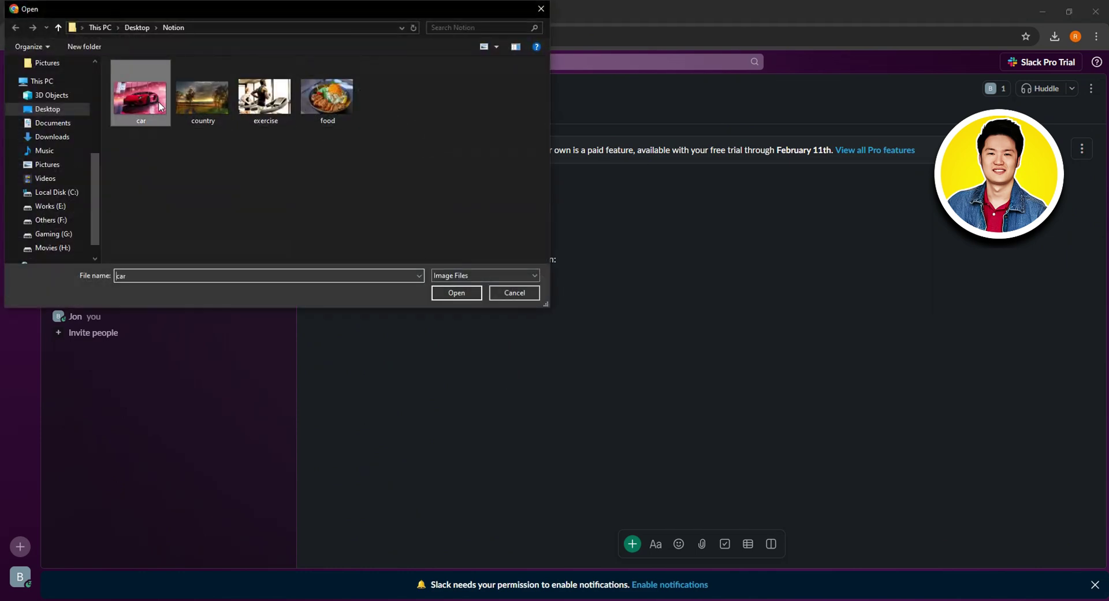
{"action": "left_click", "coordinate": [477, 295]}
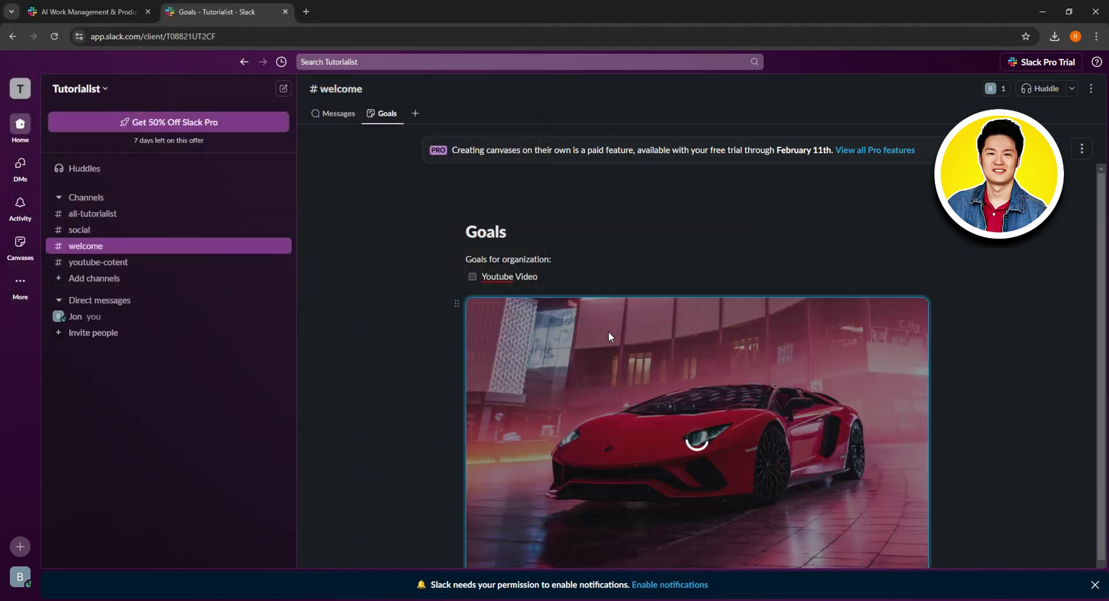
- Check the car image's options menu, then deselect the picture
{"action": "scroll", "coordinate": [618, 327], "scroll_direction": "down", "scroll_amount": 1}
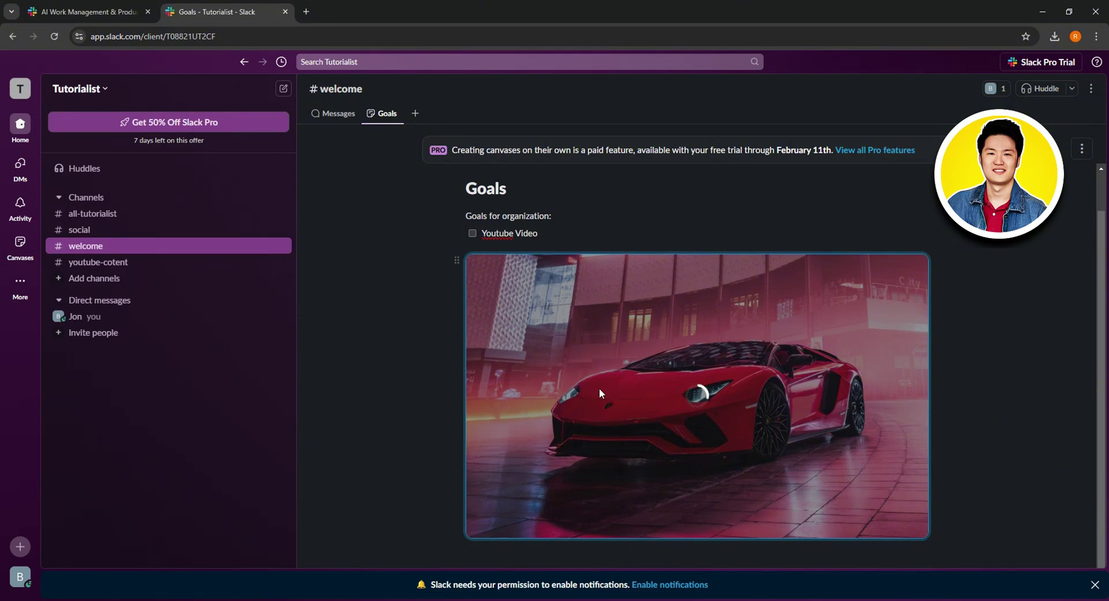
{"action": "left_click", "coordinate": [1064, 393]}
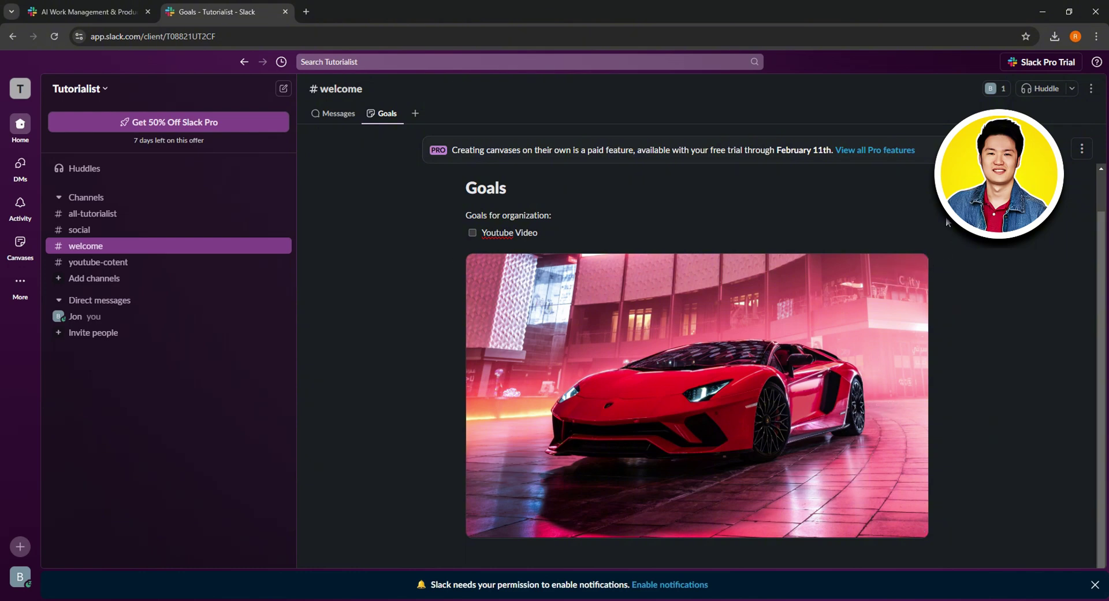
{"action": "left_click", "coordinate": [911, 280]}
{"action": "left_click", "coordinate": [910, 281]}
{"action": "left_click", "coordinate": [911, 280]}
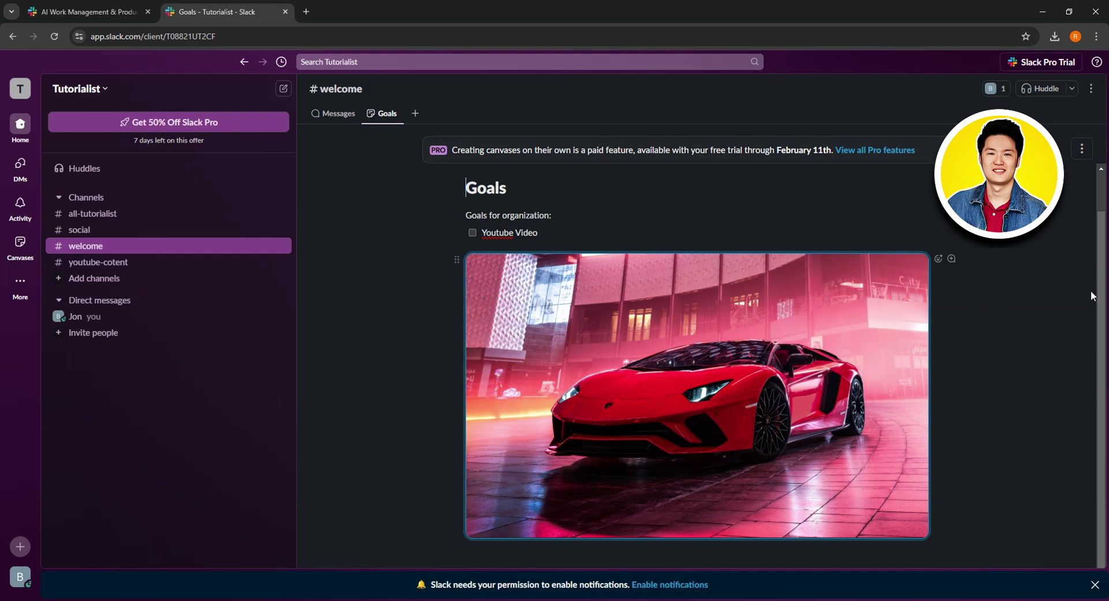
{"action": "left_click", "coordinate": [1073, 297]}
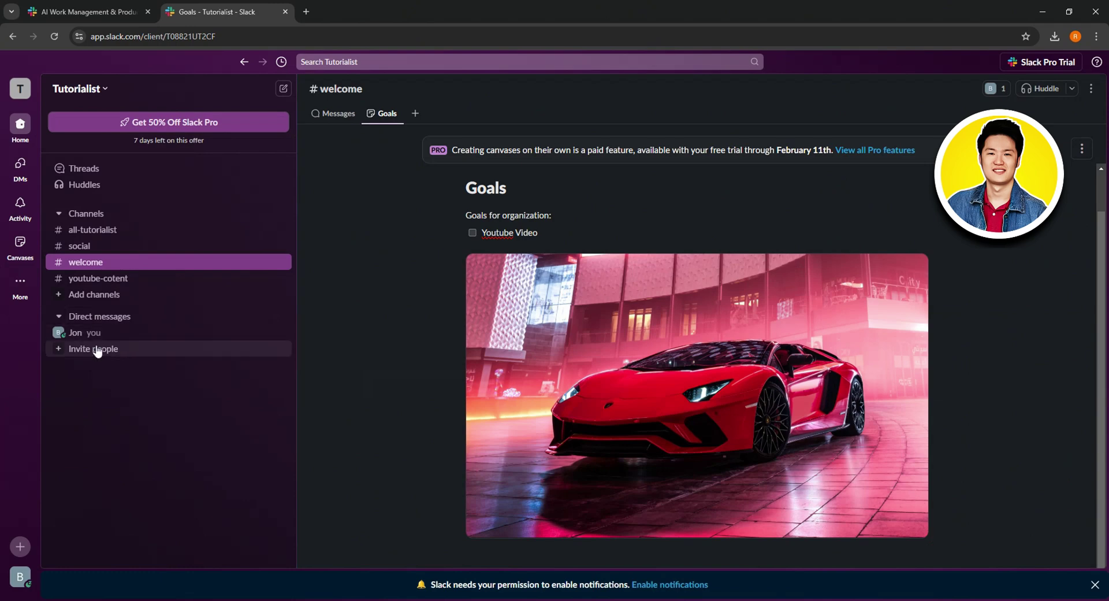
{"action": "left_click", "coordinate": [60, 350]}
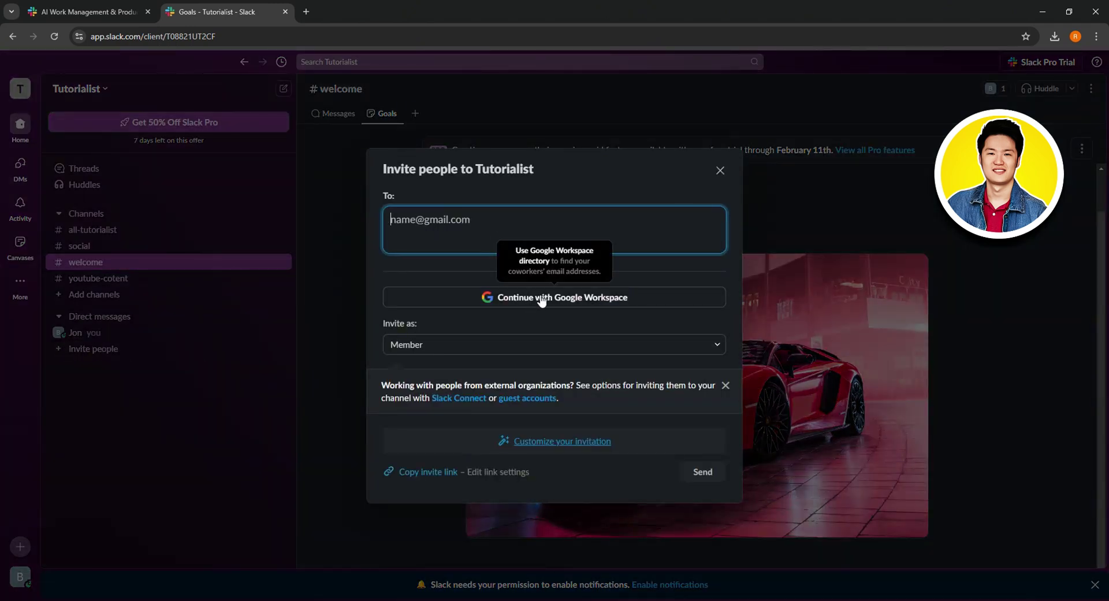
{"action": "left_click", "coordinate": [440, 344]}
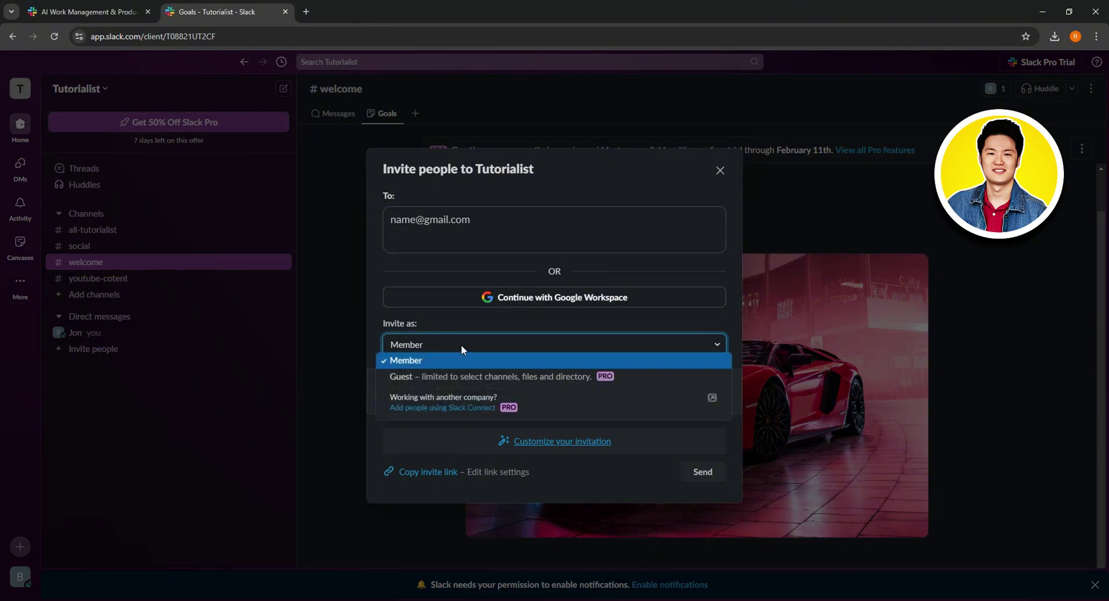
{"action": "left_click", "coordinate": [718, 345]}
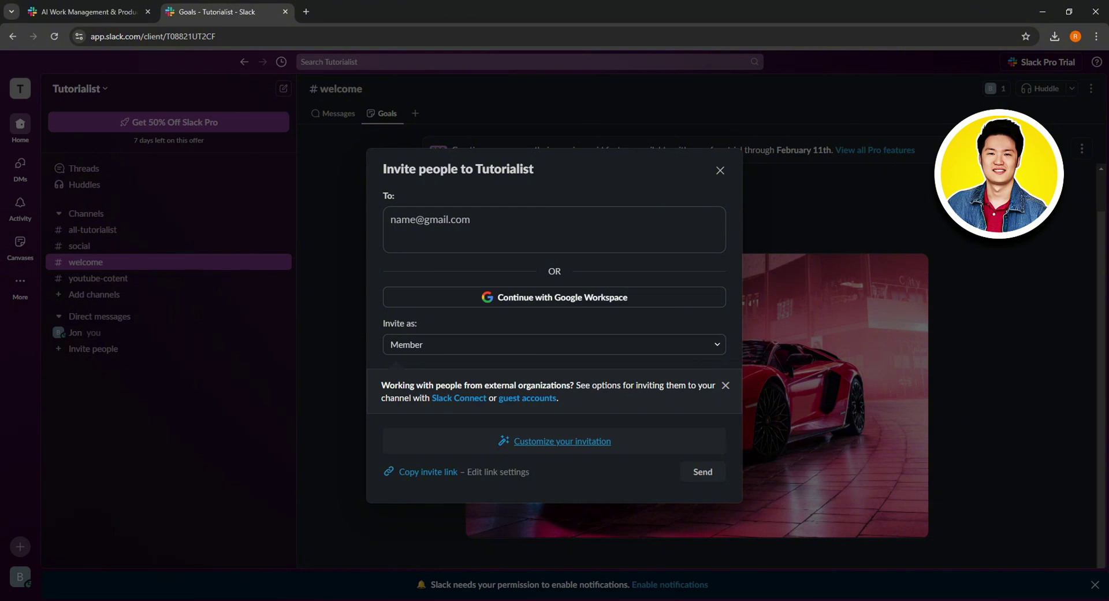
{"action": "left_click", "coordinate": [722, 173]}
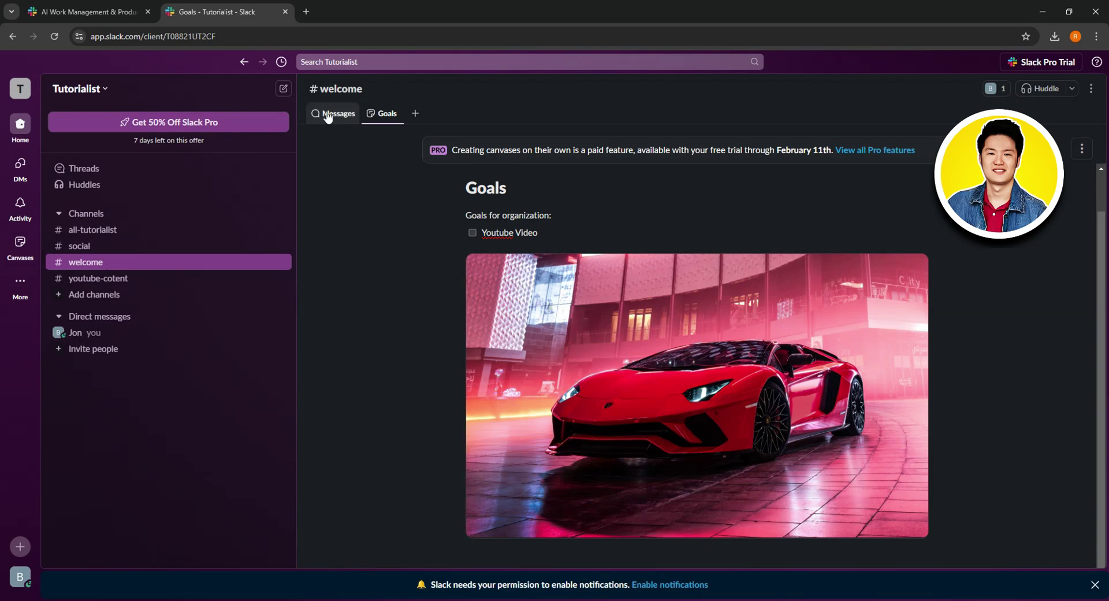
- Show #welcome's Messages tab, cancel a file attachment, and open the More features list
{"action": "left_click", "coordinate": [330, 120]}
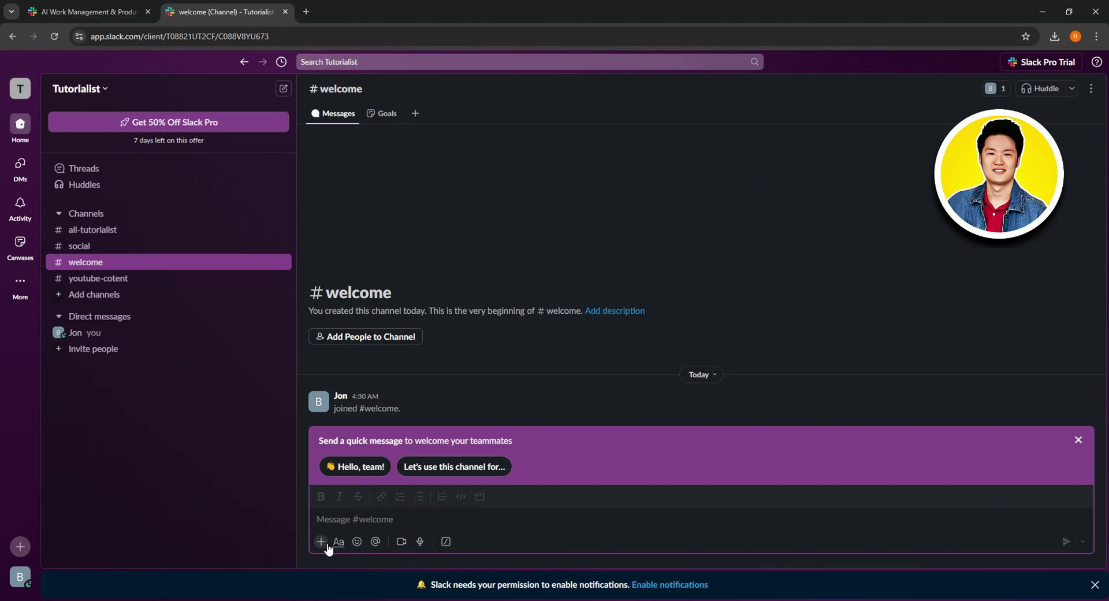
{"action": "double_click", "coordinate": [322, 542]}
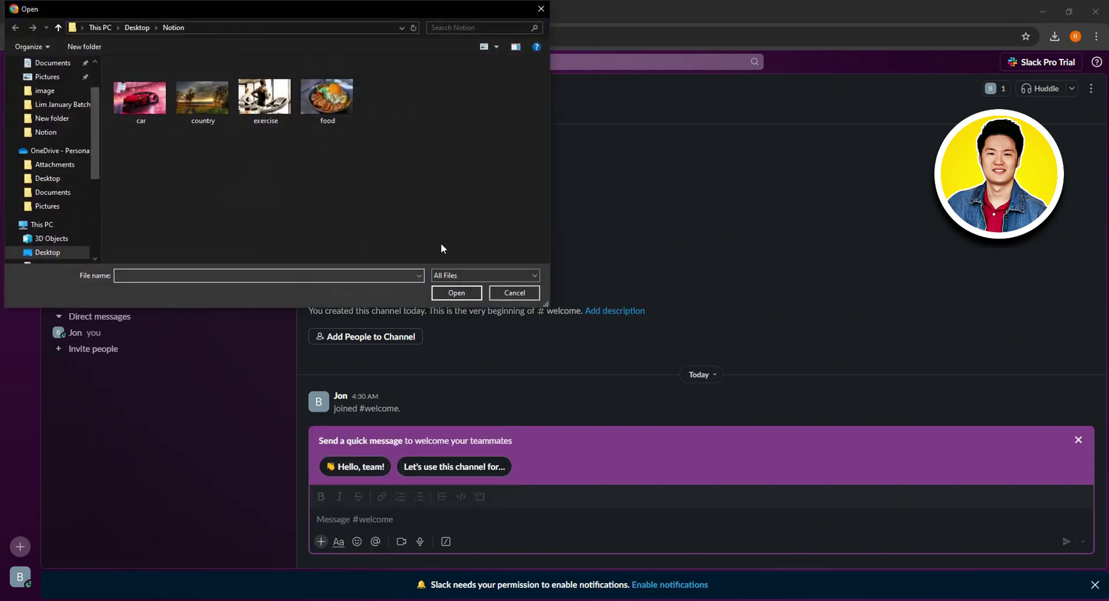
{"action": "left_click", "coordinate": [514, 293]}
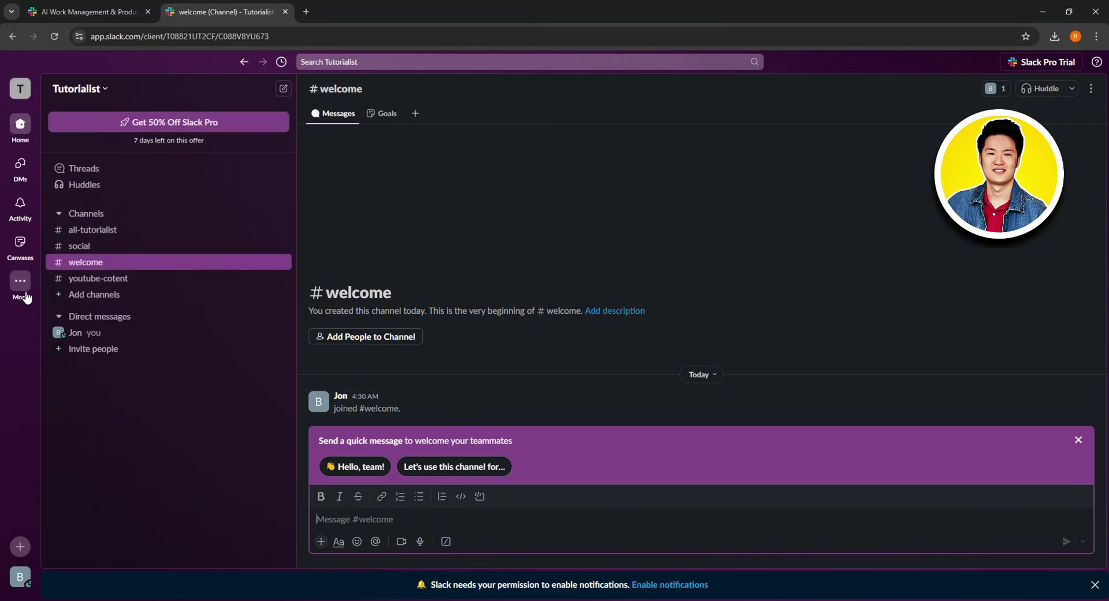
{"action": "left_click", "coordinate": [14, 288]}
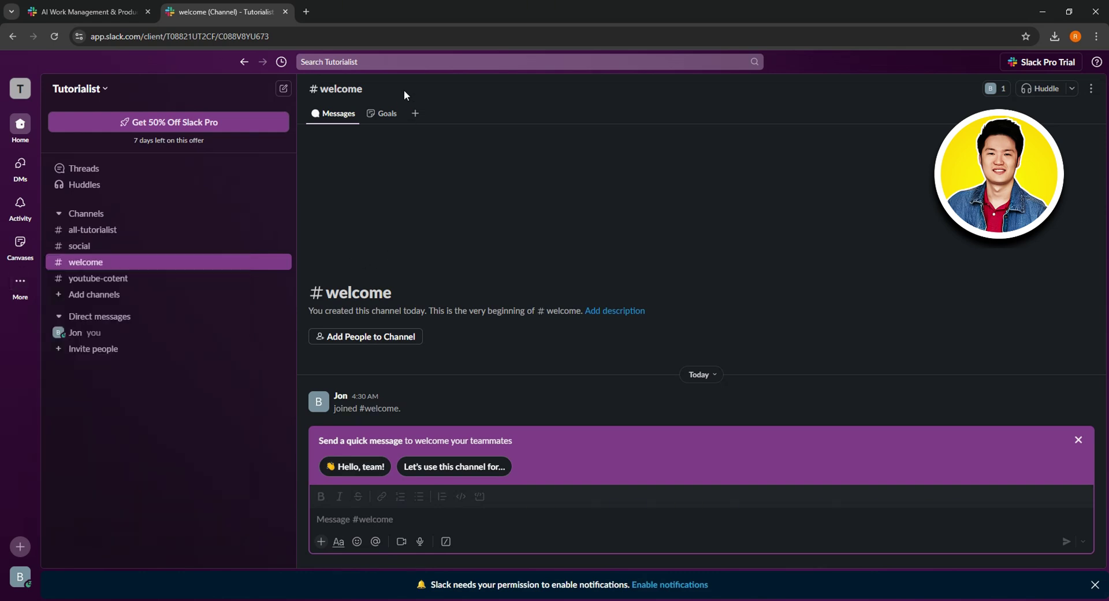
- Search the workspace for 'google' and read the Google Drive for Slack help article
{"action": "left_click", "coordinate": [377, 62]}
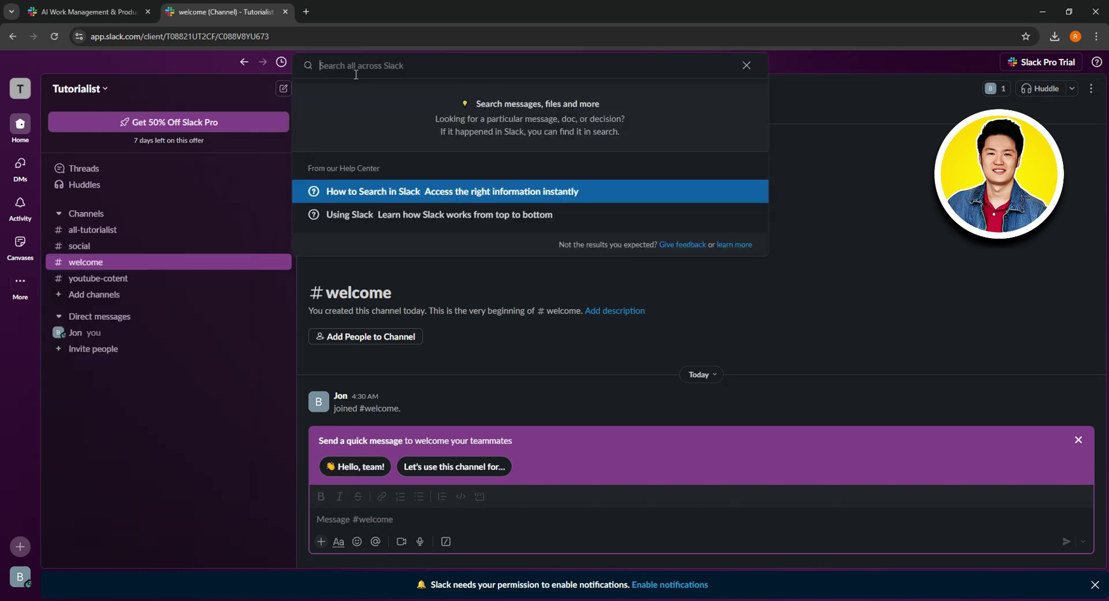
{"action": "type", "text": "google"}
{"action": "key", "text": "Return"}
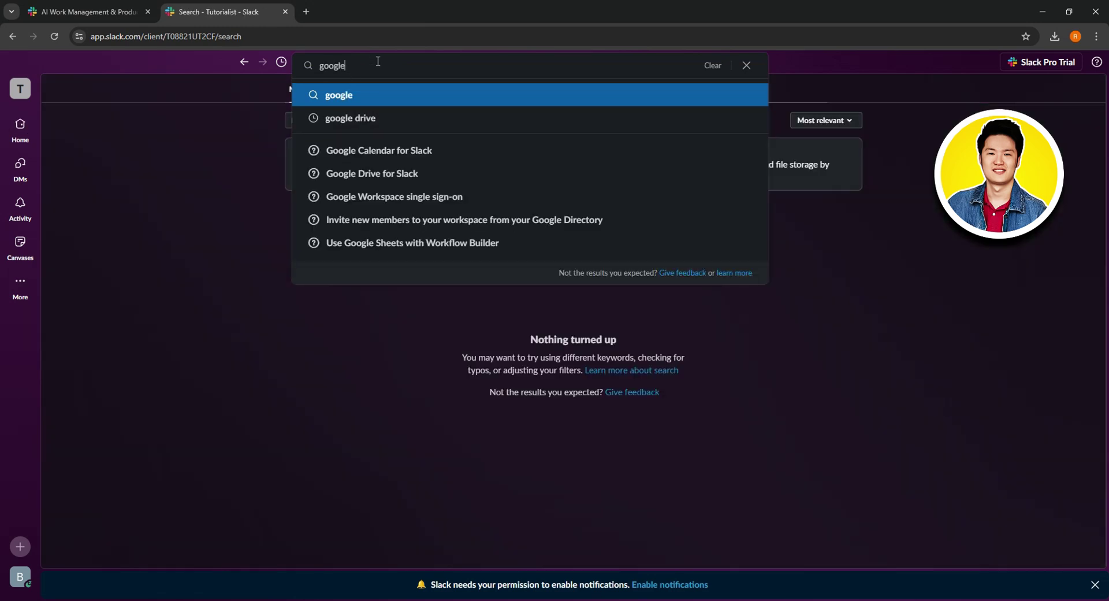
{"action": "left_click", "coordinate": [381, 175]}
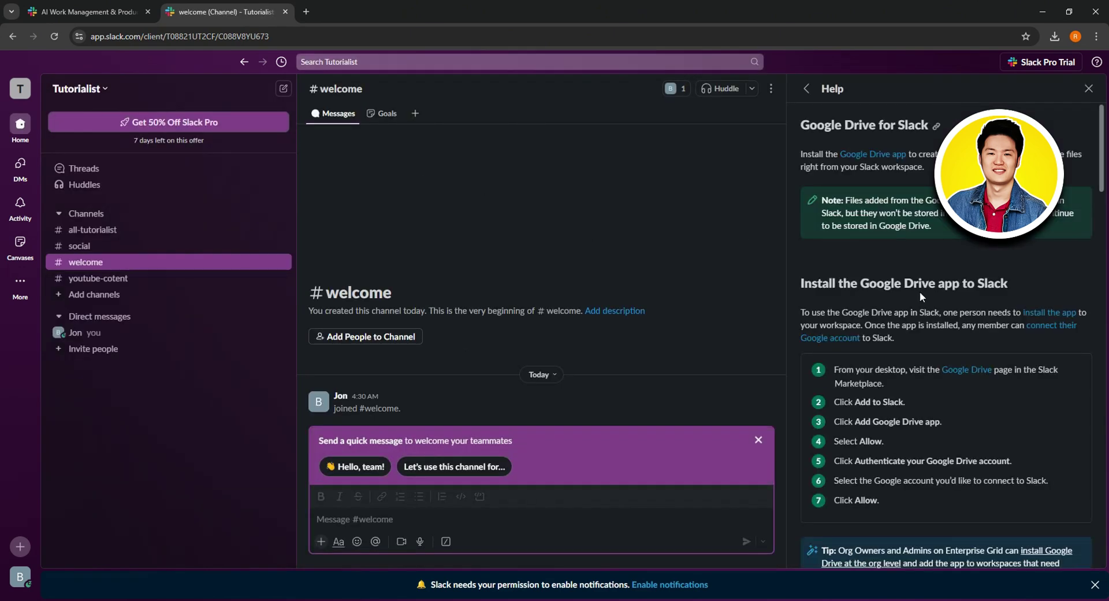
{"action": "scroll", "coordinate": [927, 286], "scroll_direction": "down", "scroll_amount": 1}
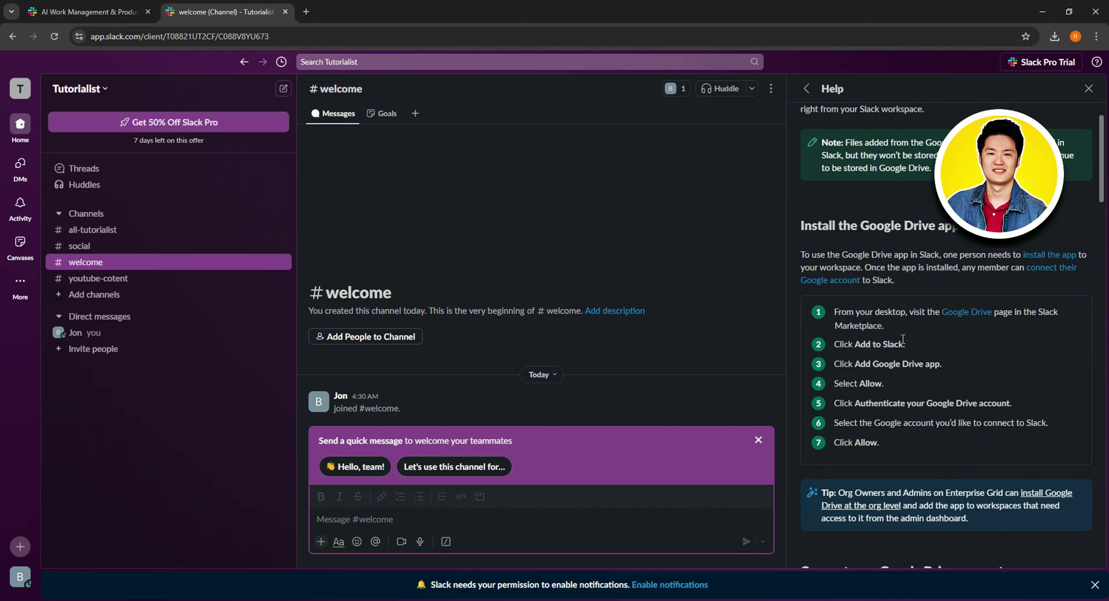
{"action": "scroll", "coordinate": [917, 363], "scroll_direction": "down", "scroll_amount": 1}
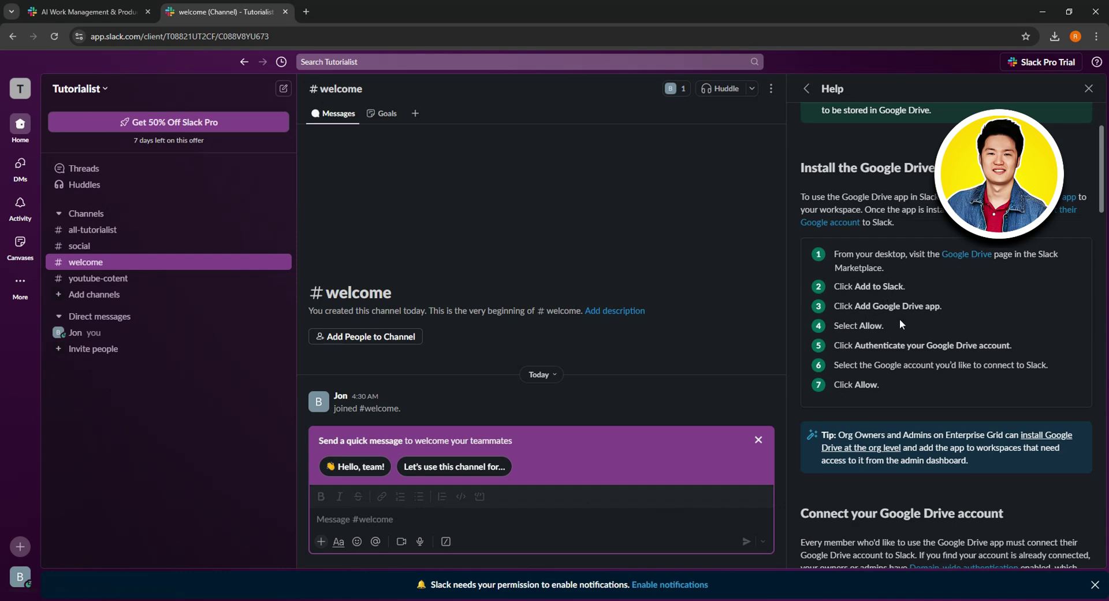
{"action": "scroll", "coordinate": [904, 331], "scroll_direction": "down", "scroll_amount": 8}
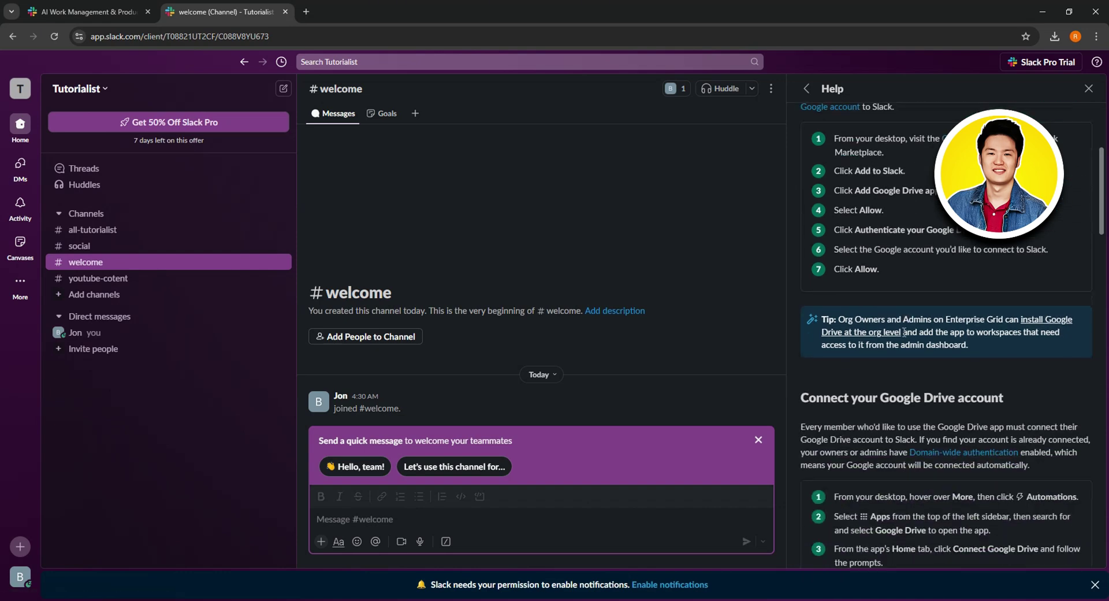
{"action": "scroll", "coordinate": [906, 337], "scroll_direction": "down", "scroll_amount": 7}
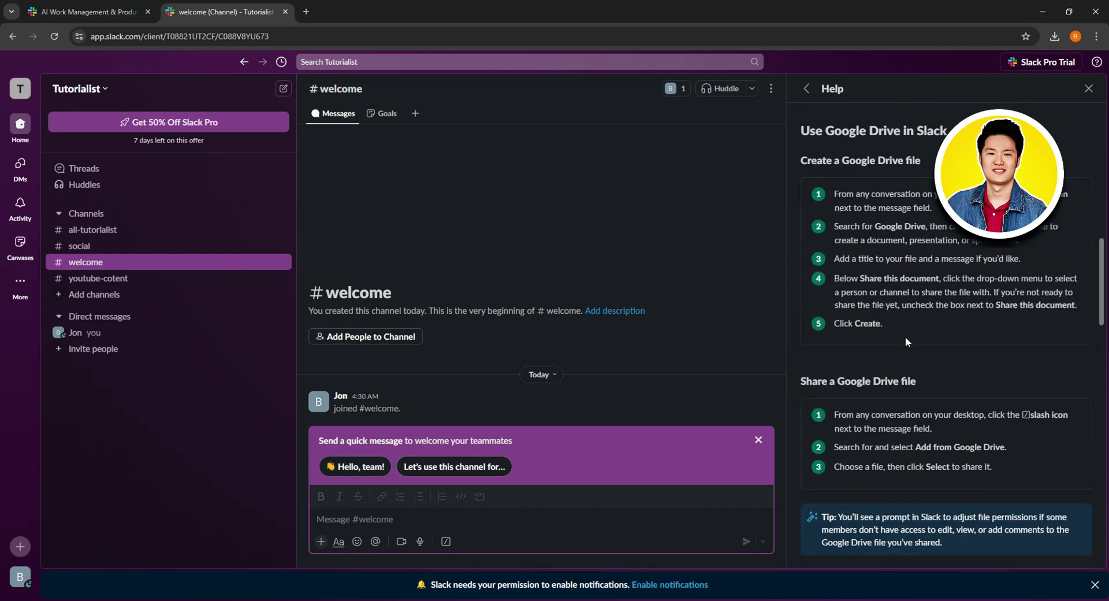
{"action": "scroll", "coordinate": [906, 341], "scroll_direction": "down", "scroll_amount": 5}
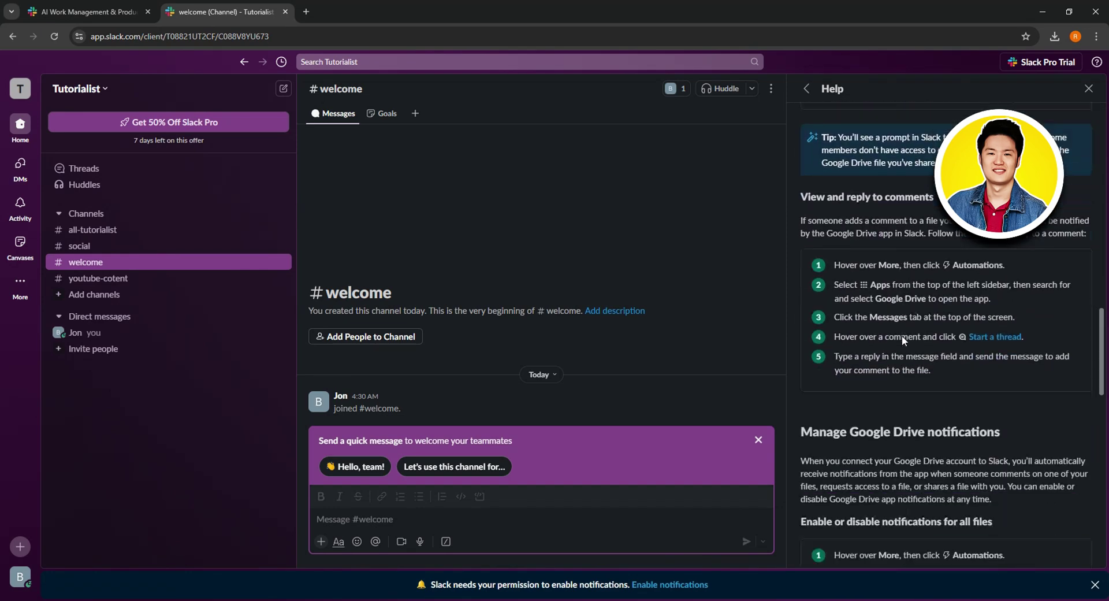